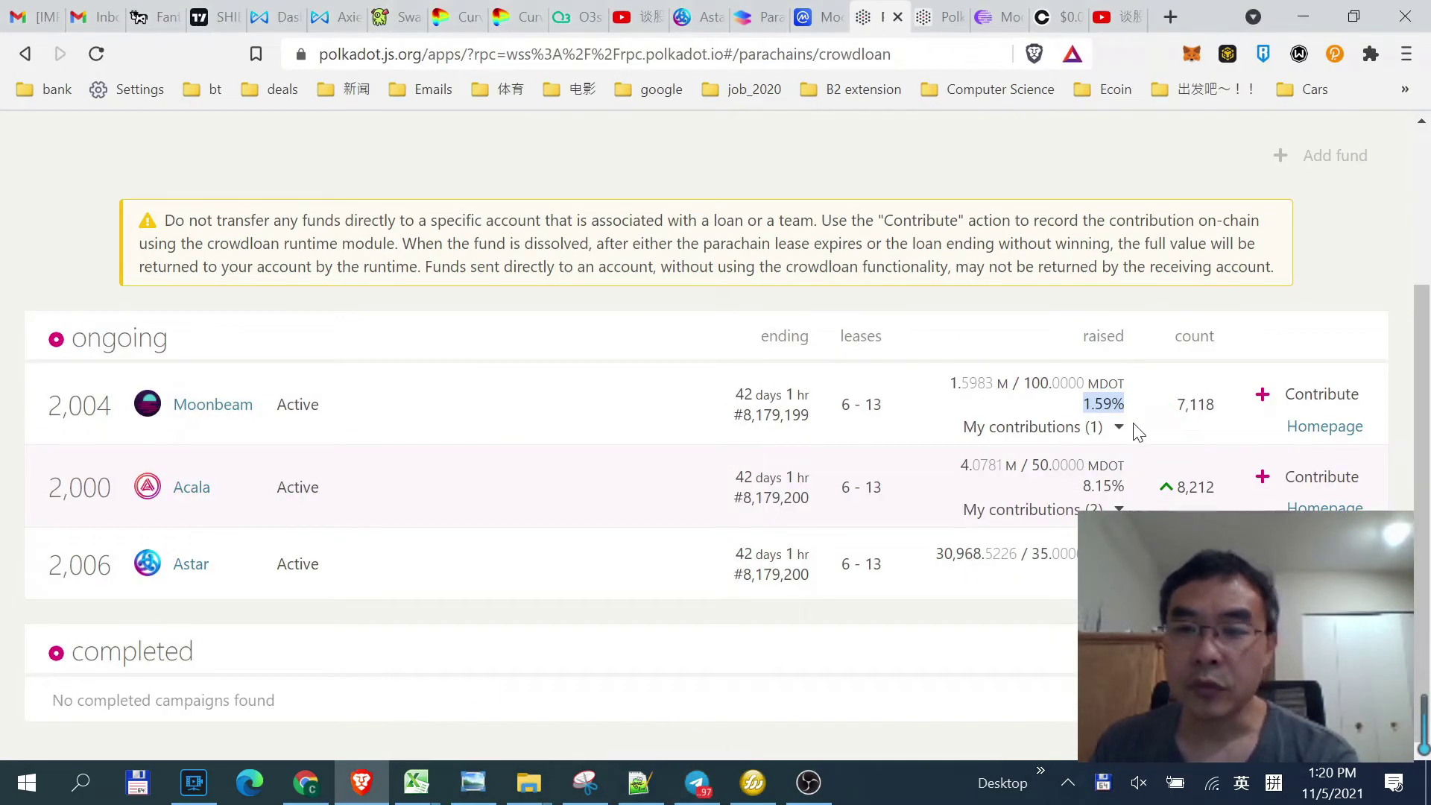
Switch to the Astar crowdloan page and open its Stake DOT form.
left_click(1022, 408)
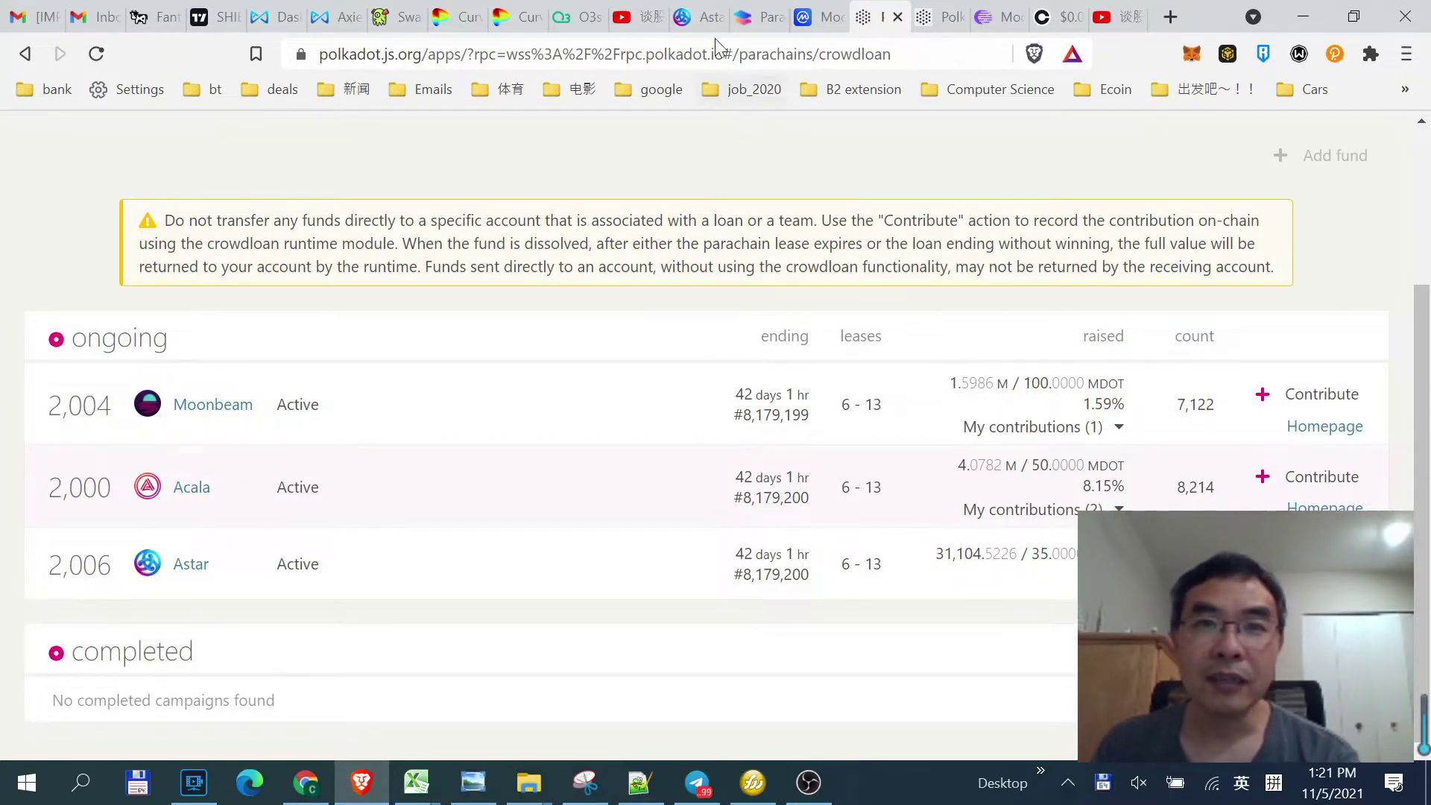
left_click(704, 17)
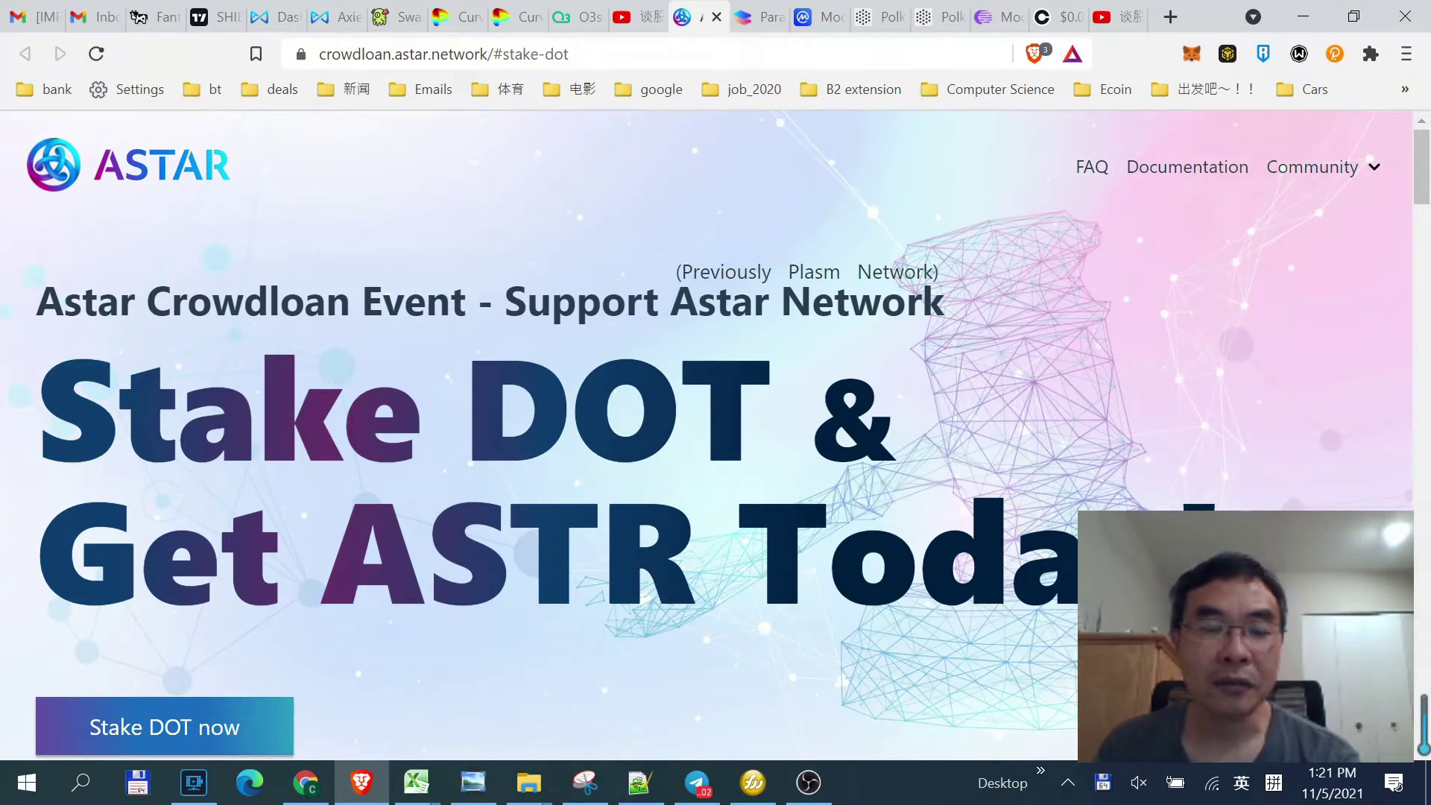
scroll(706, 434, "down", 1)
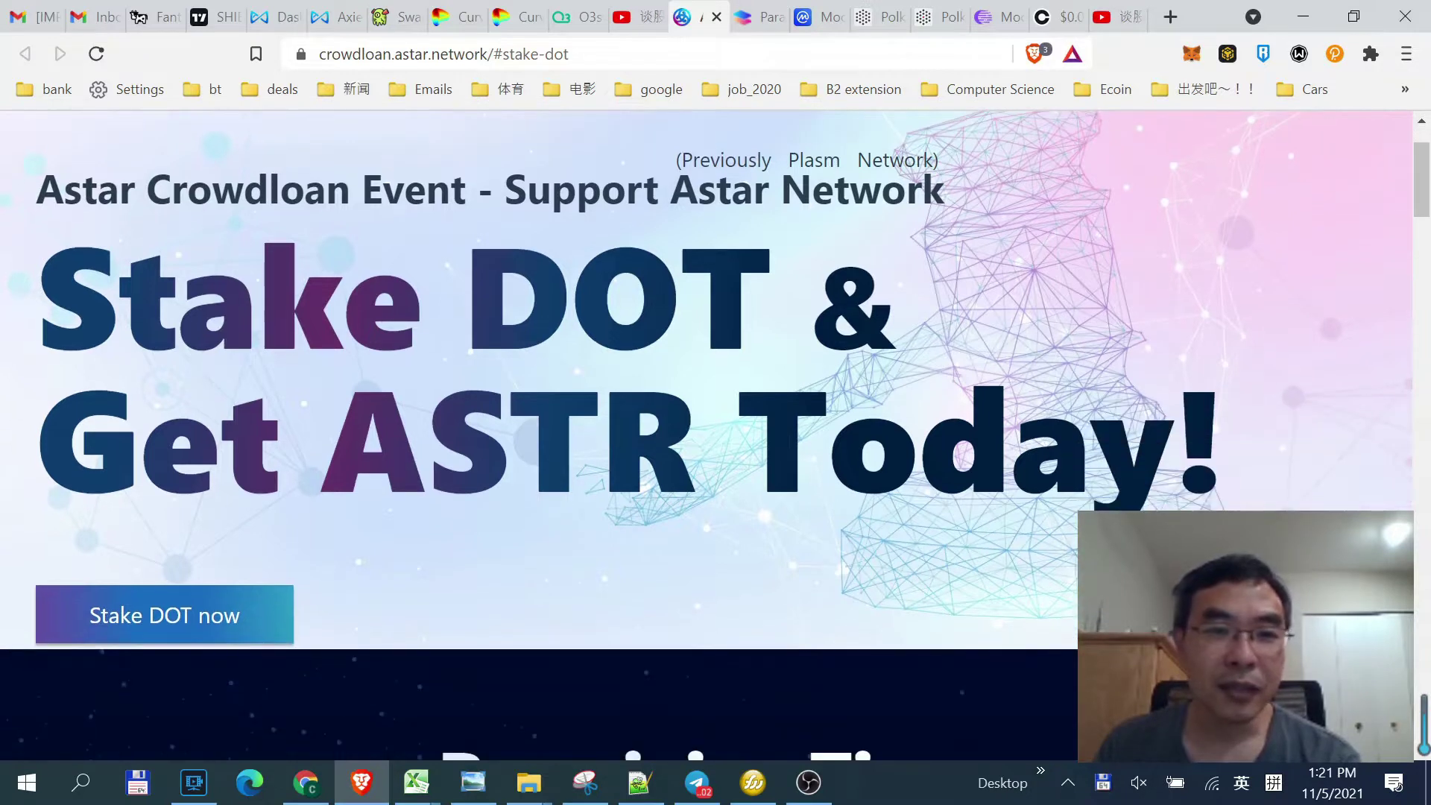
scroll(706, 434, "up", 1)
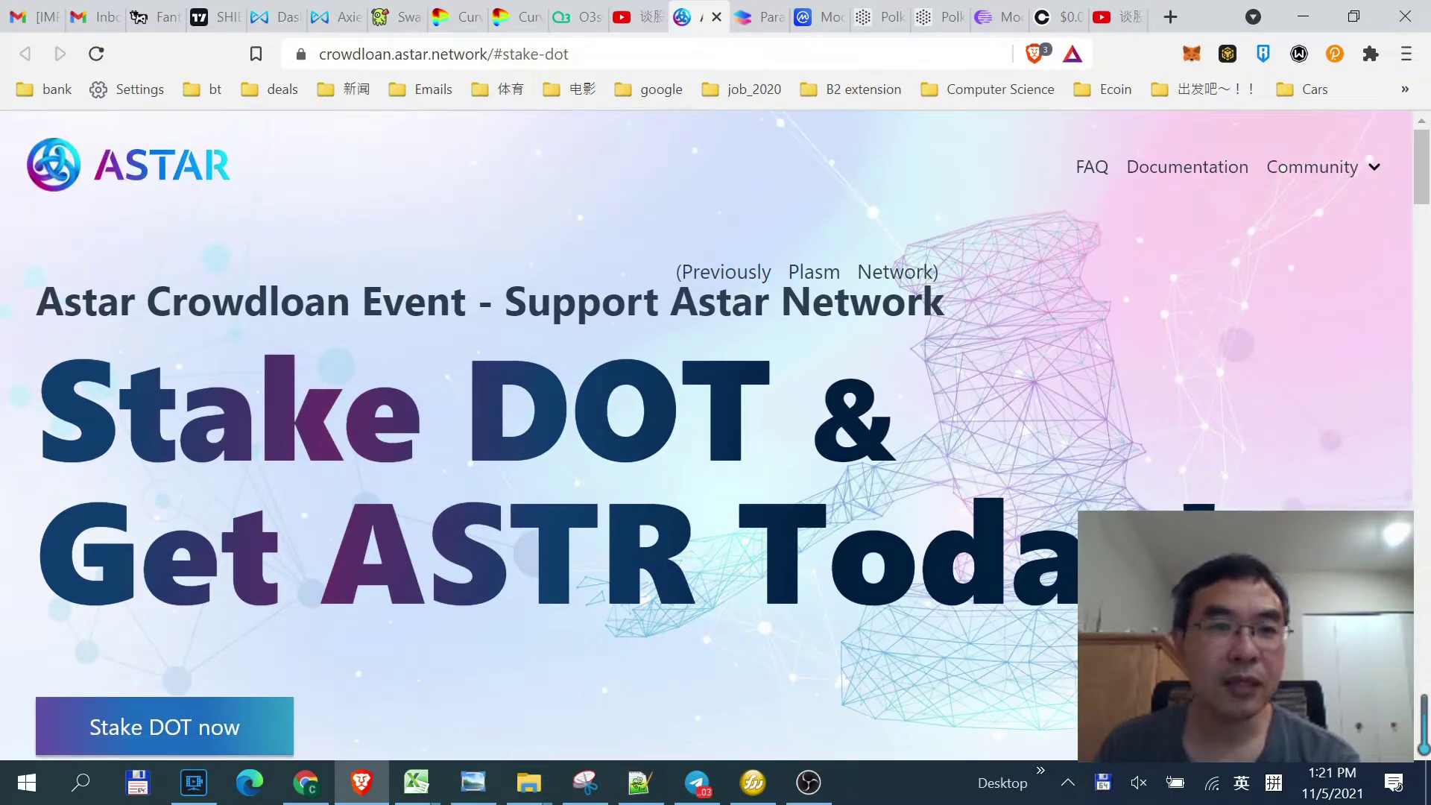
scroll(158, 153, "down", 1)
scroll(159, 153, "up", 1)
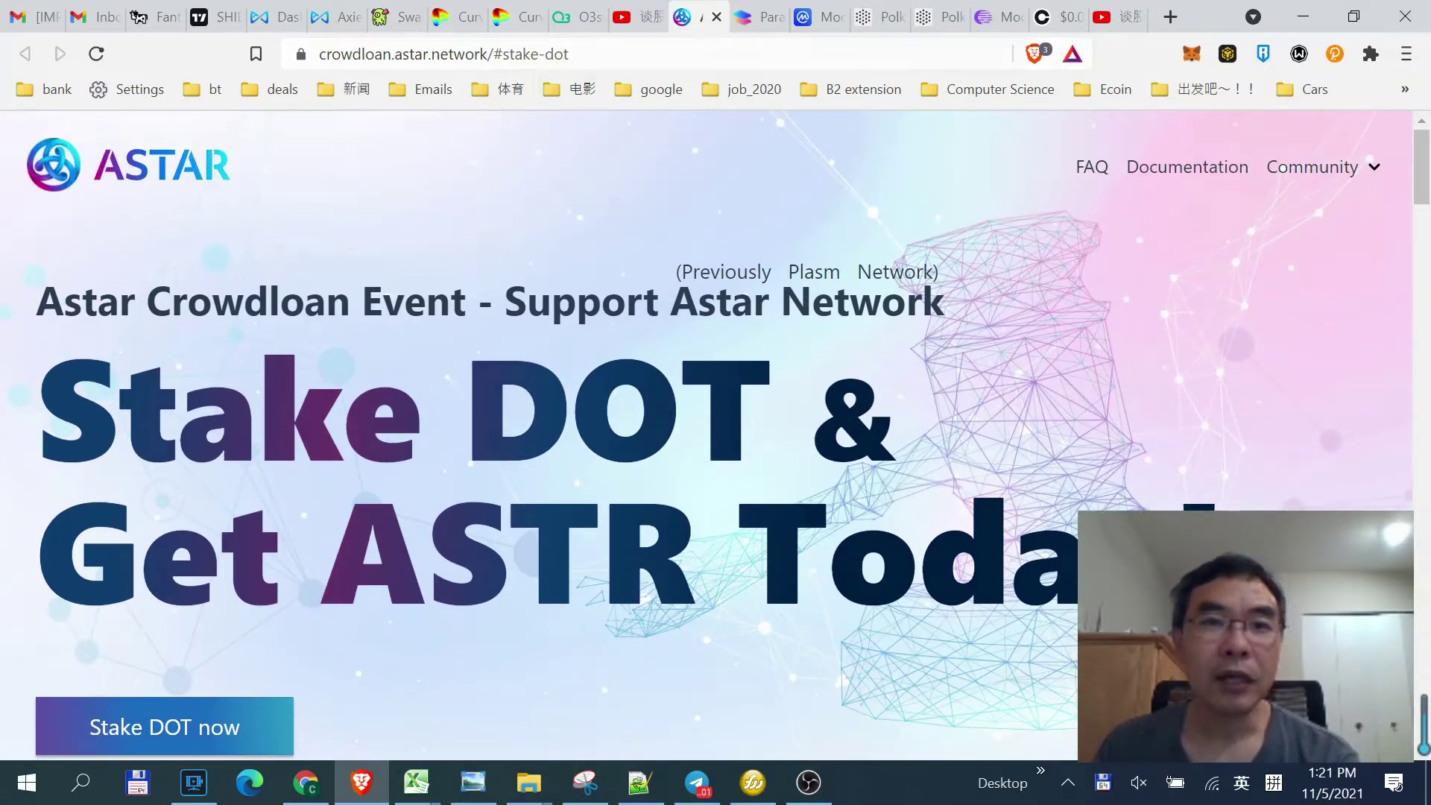
scroll(706, 434, "down", 1)
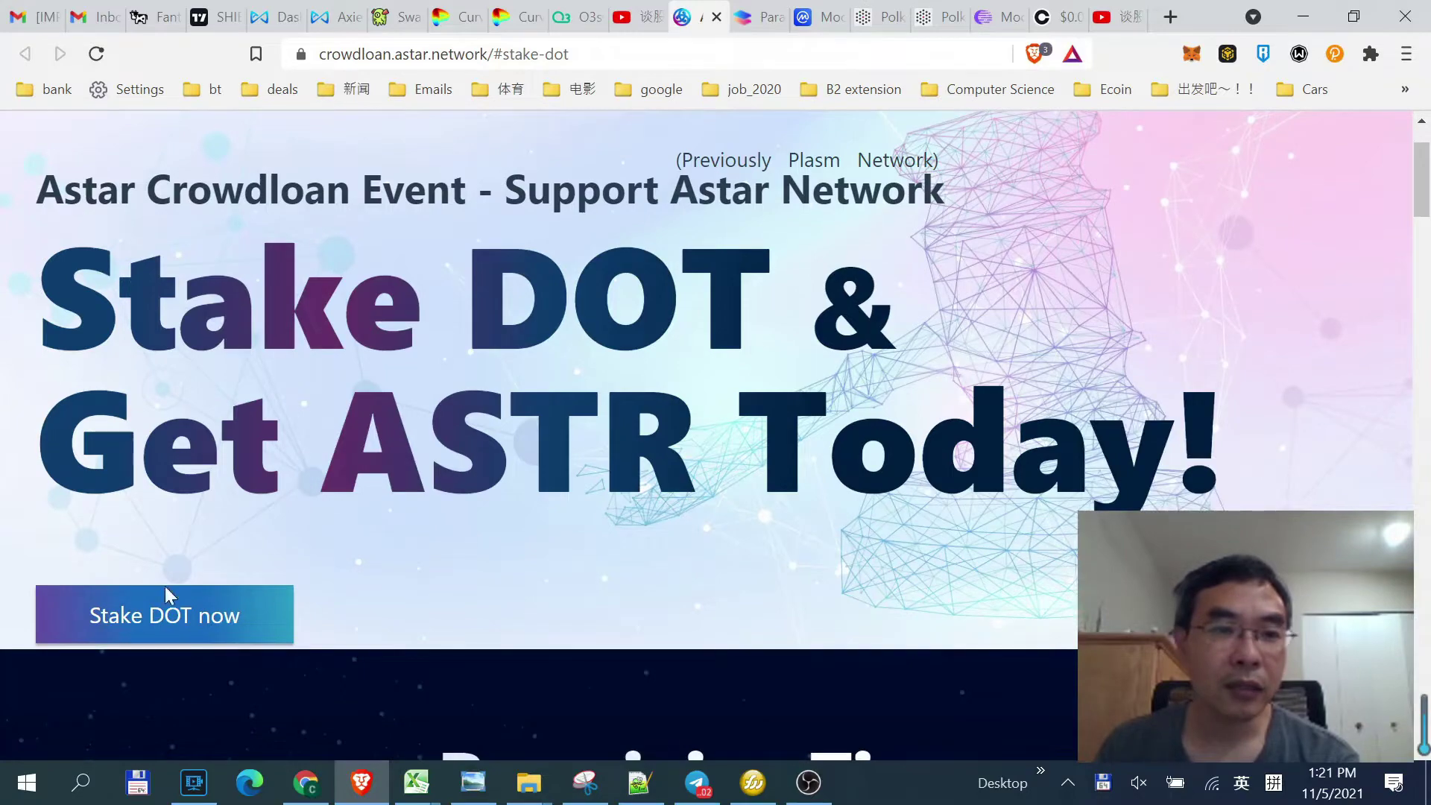
scroll(169, 623, "up", 1)
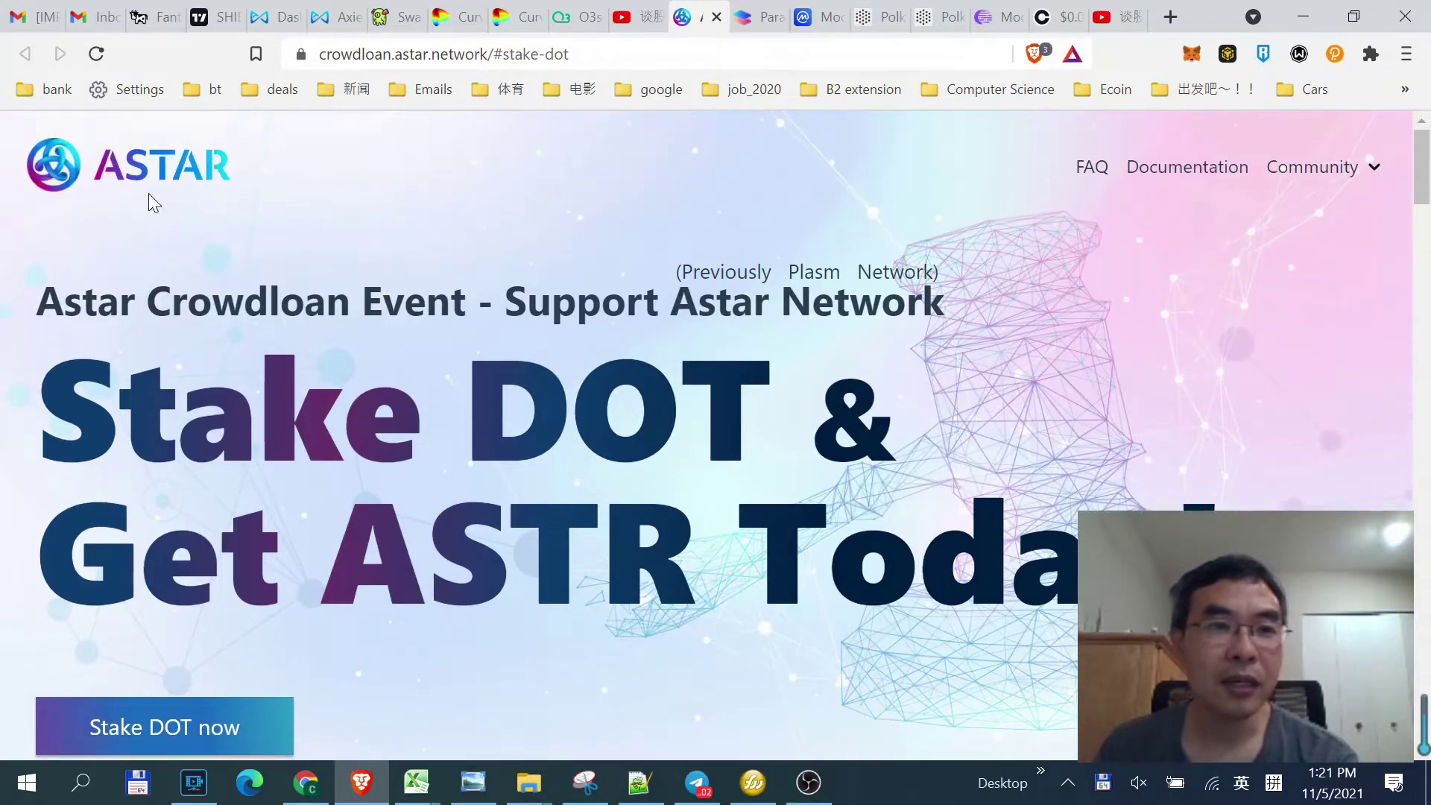
scroll(266, 489, "down", 2)
left_click(200, 507)
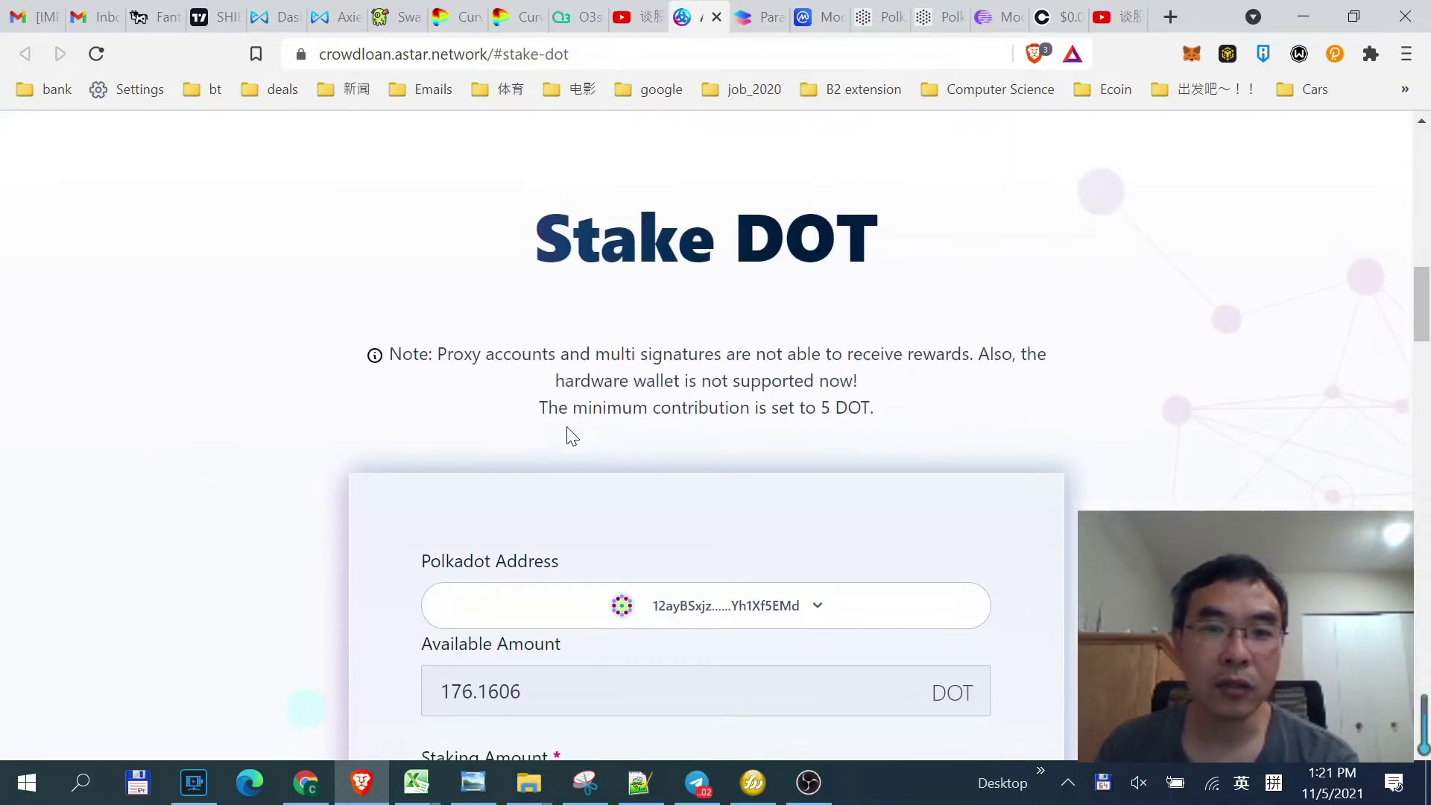
View the accounts offered for the Polkadot address and those in the Polkadot wallet extension.
scroll(571, 436, "down", 3)
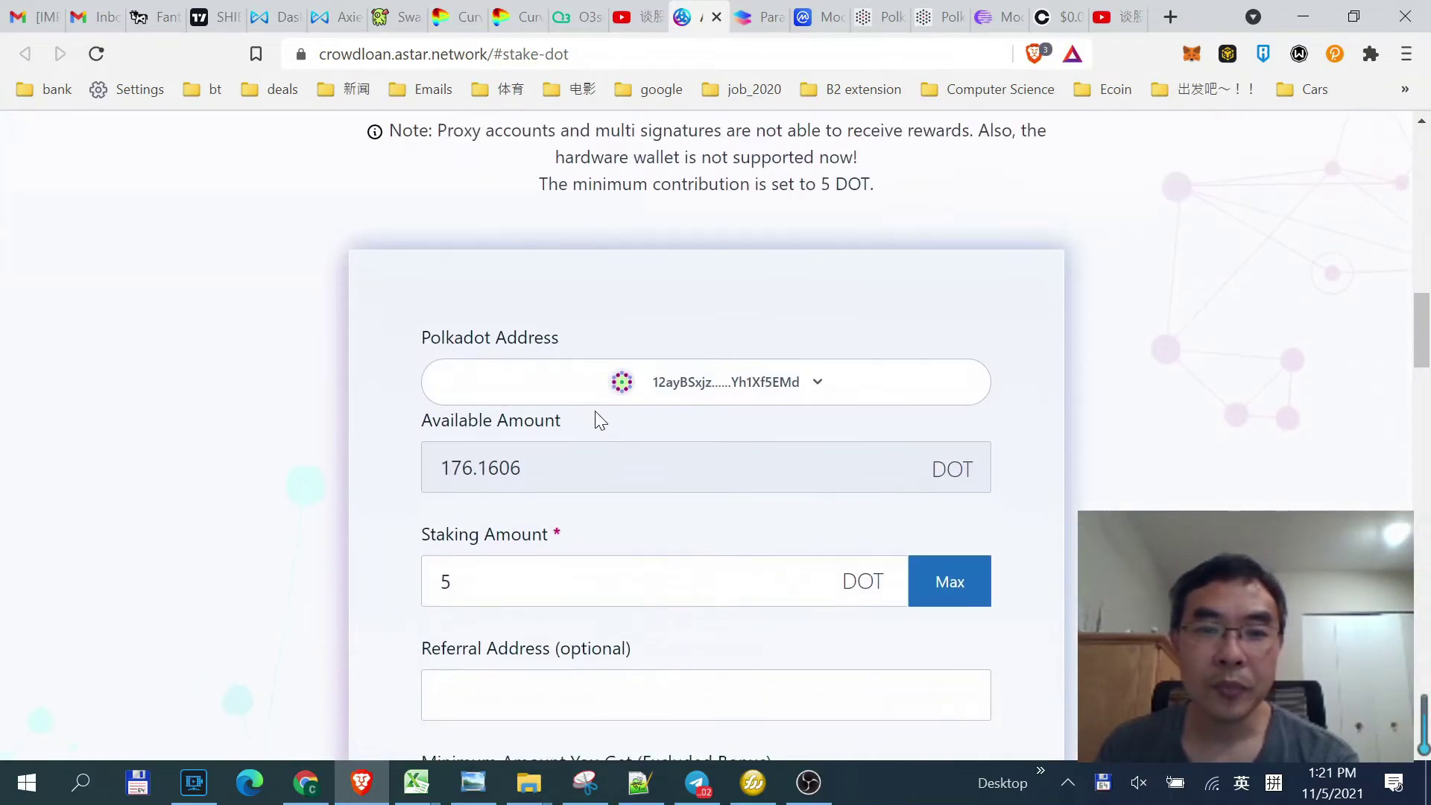
left_click(817, 383)
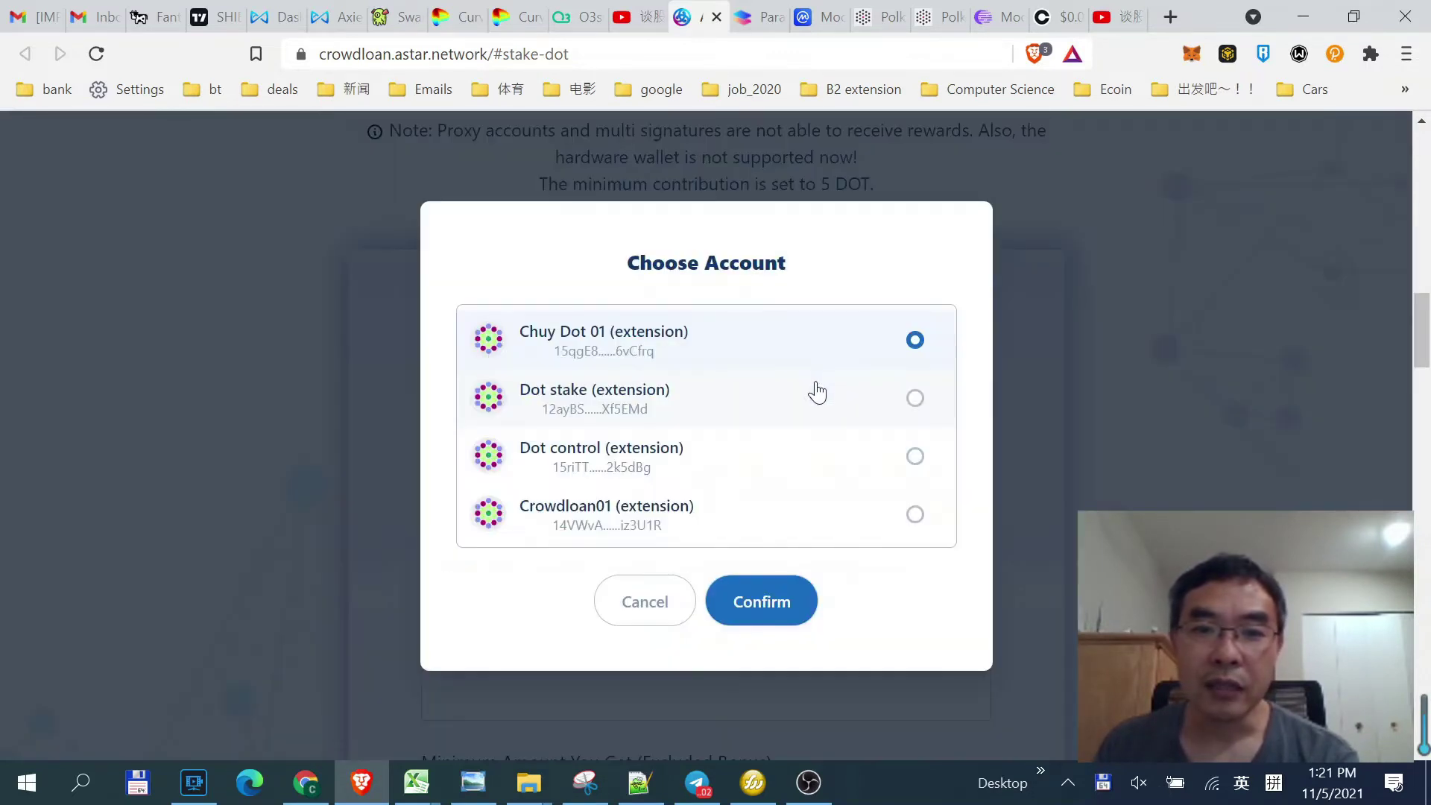
left_click(639, 610)
left_click(1335, 55)
left_click(1380, 323)
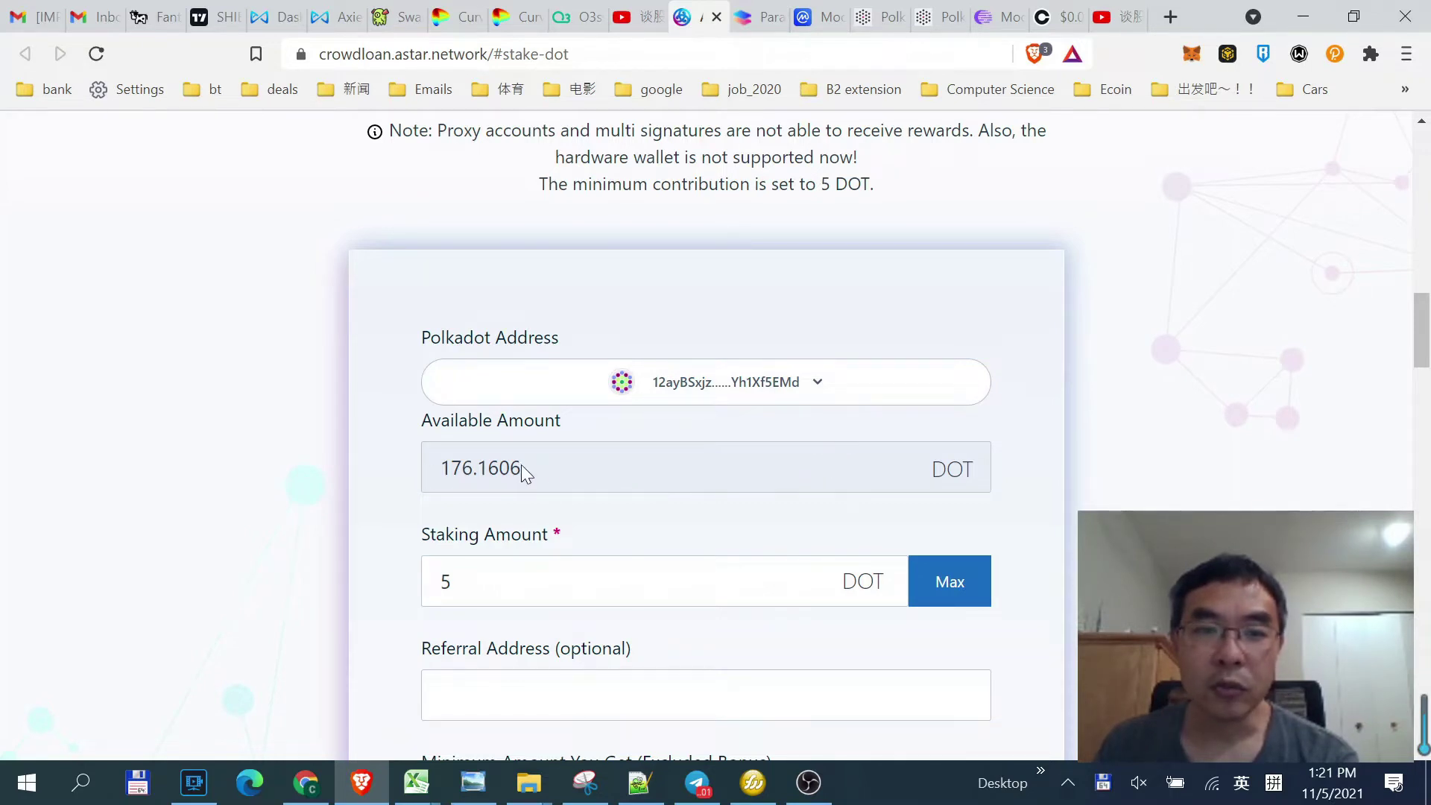
Examine the staking amount, optional referral address and minimum ASTR reward fields in the Stake DOT form.
scroll(636, 525, "down", 1)
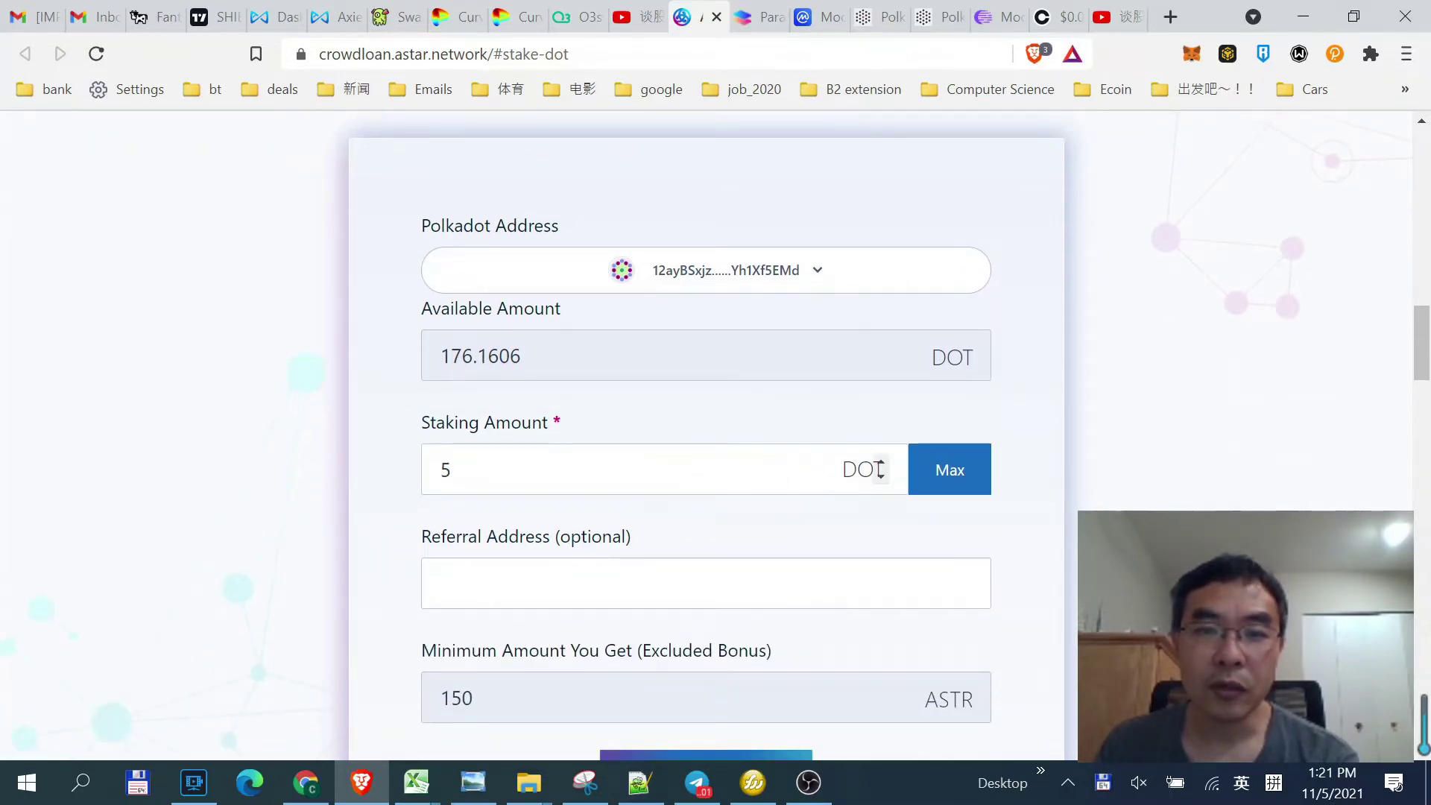
double_click(880, 469)
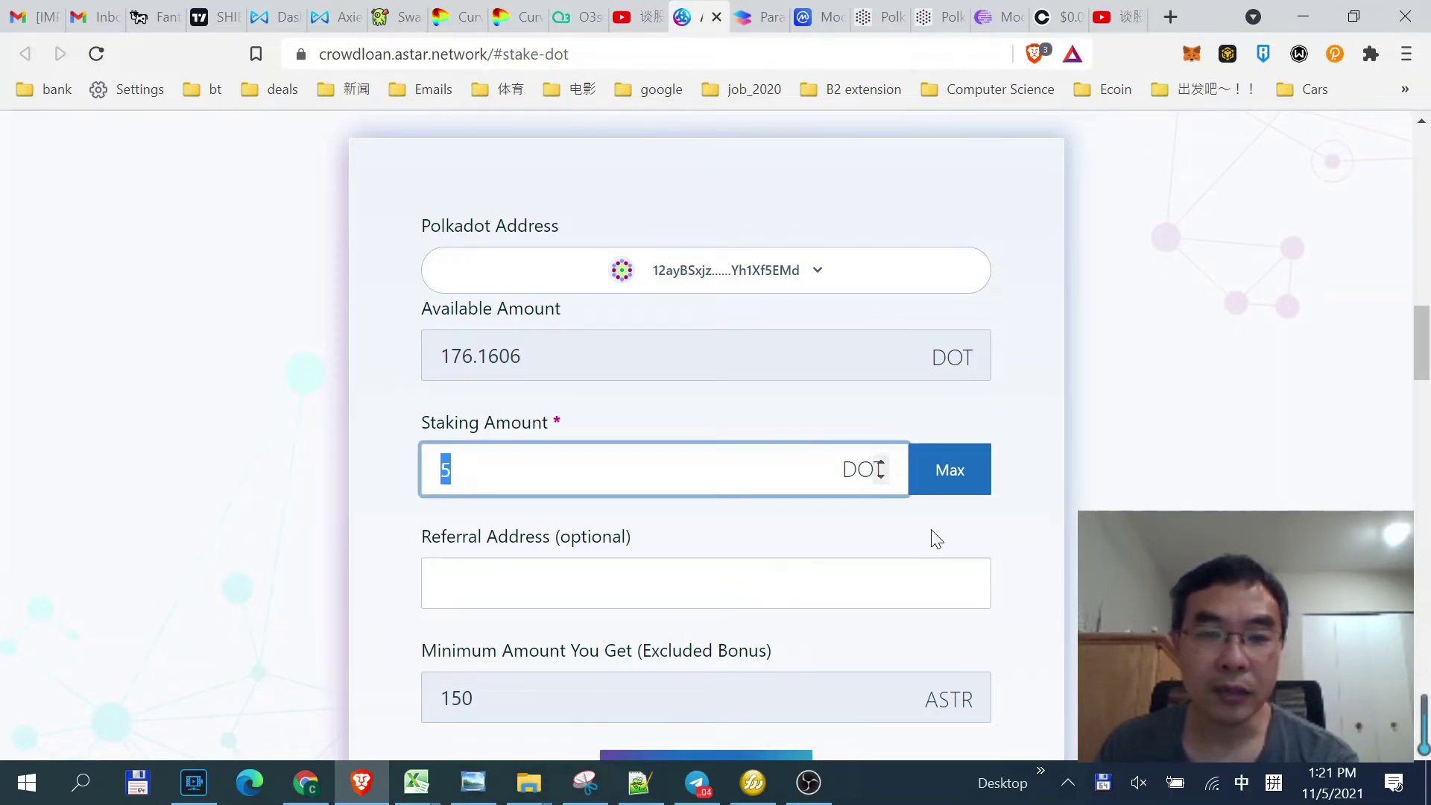
scroll(929, 537, "down", 2)
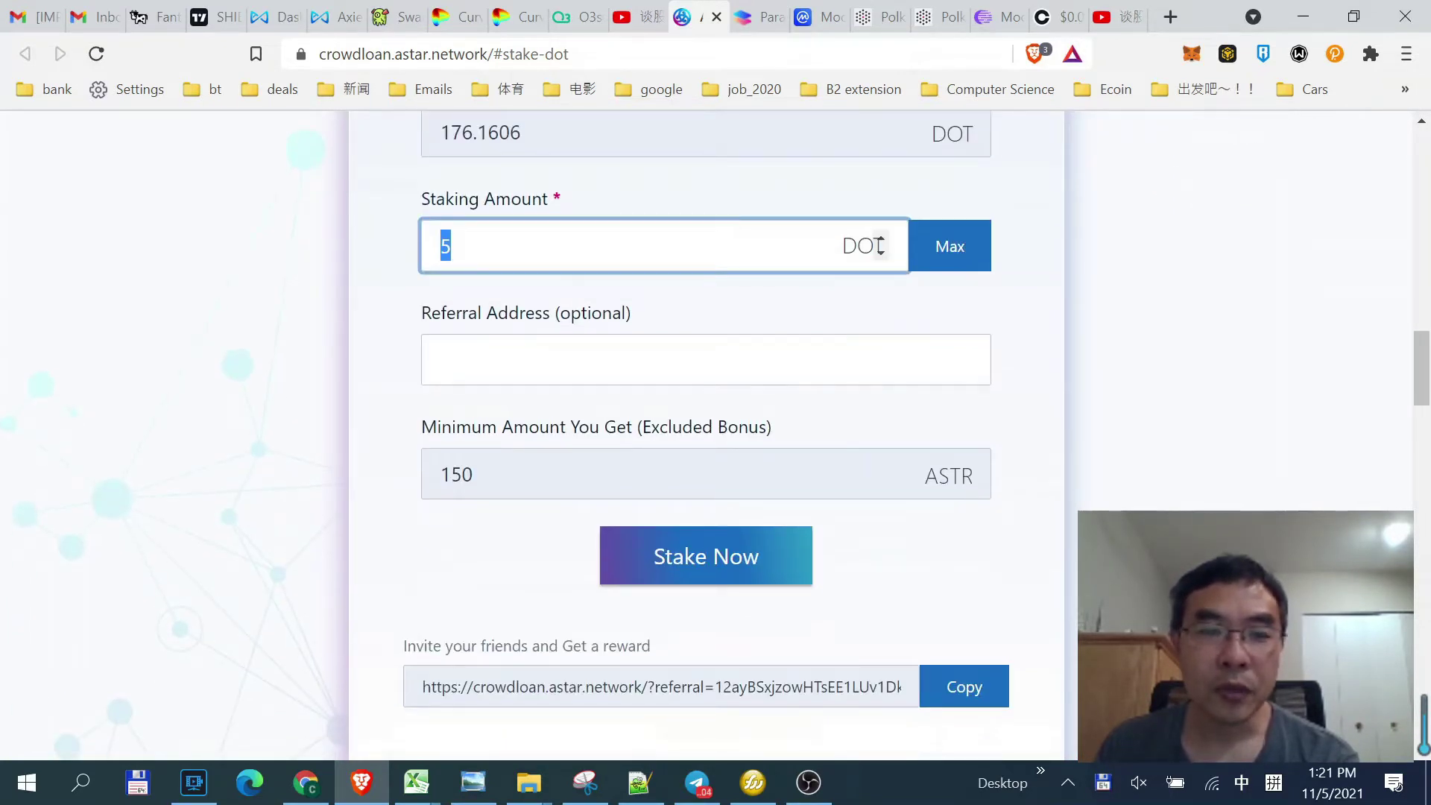
key("Tab")
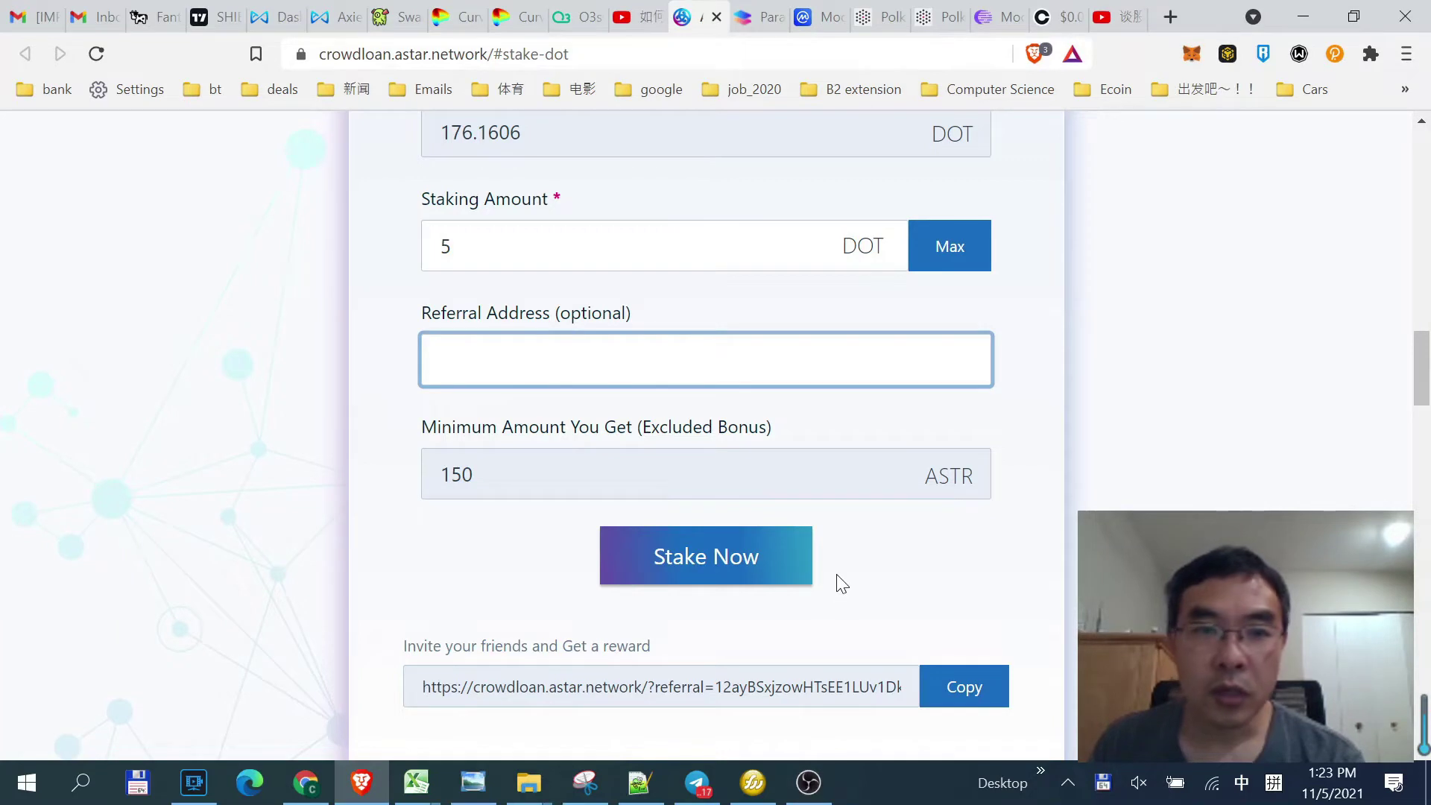
scroll(899, 427, "up", 3)
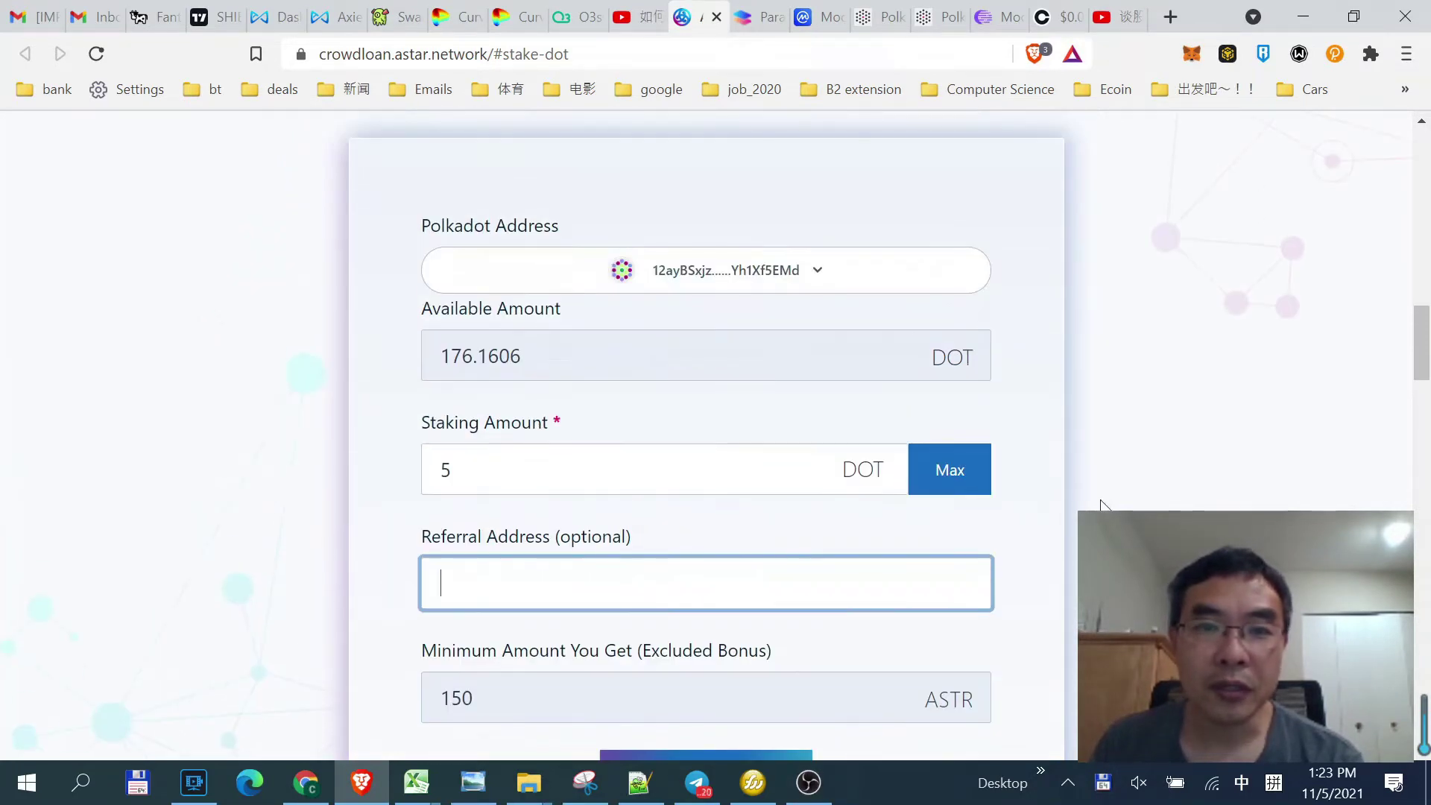
scroll(1079, 484, "down", 1)
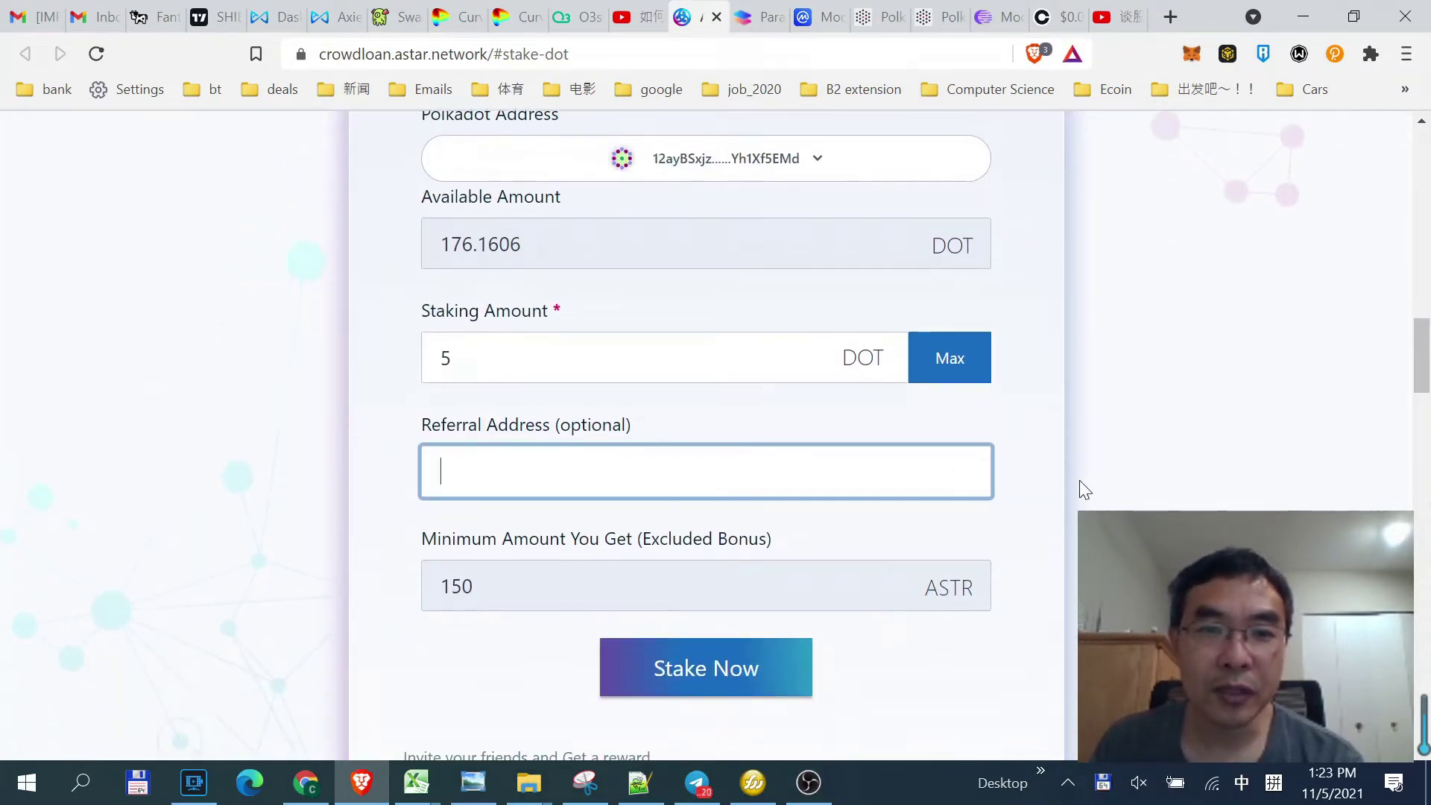
scroll(702, 491, "down", 1)
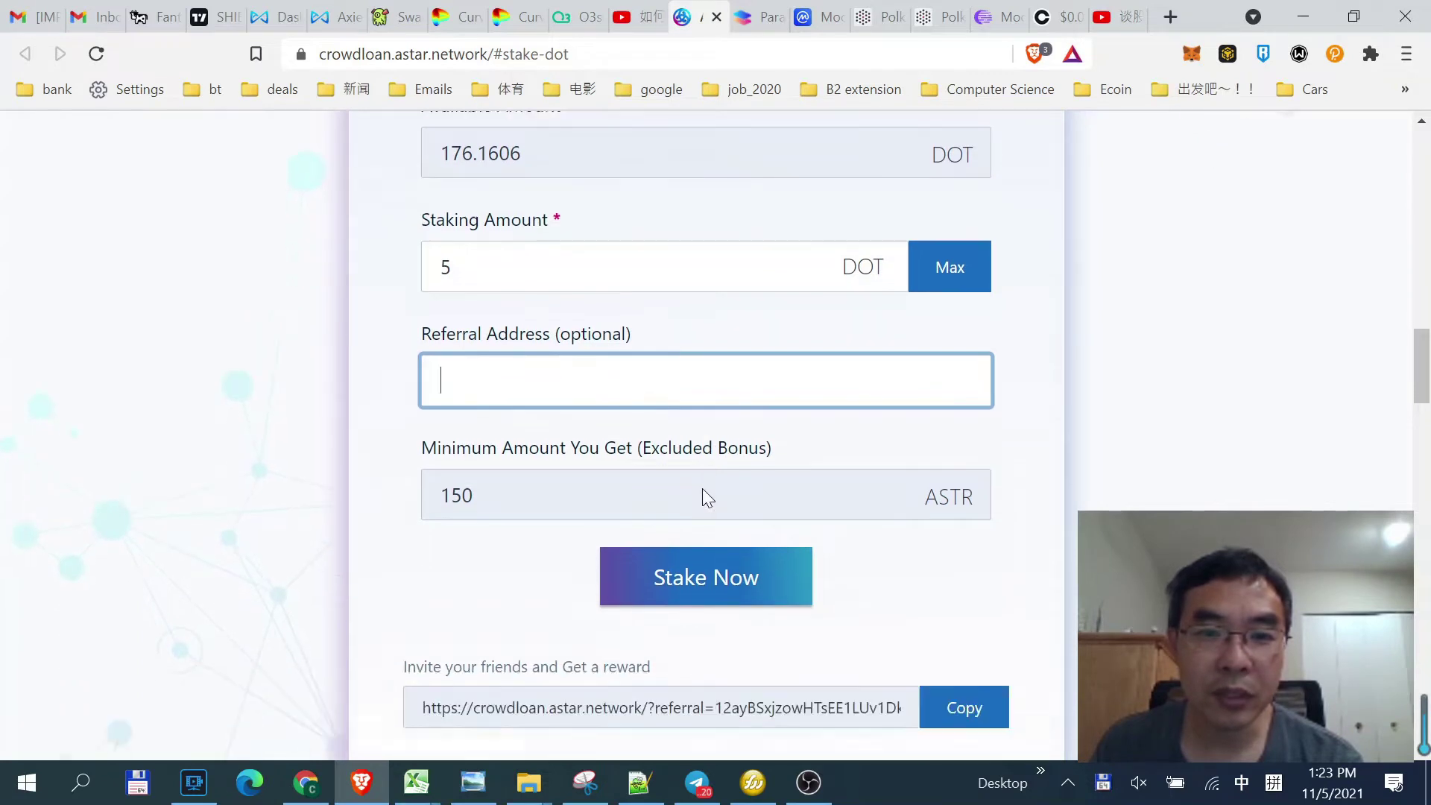
scroll(876, 357, "up", 1)
left_click_drag(876, 356, 408, 356)
left_click(1050, 431)
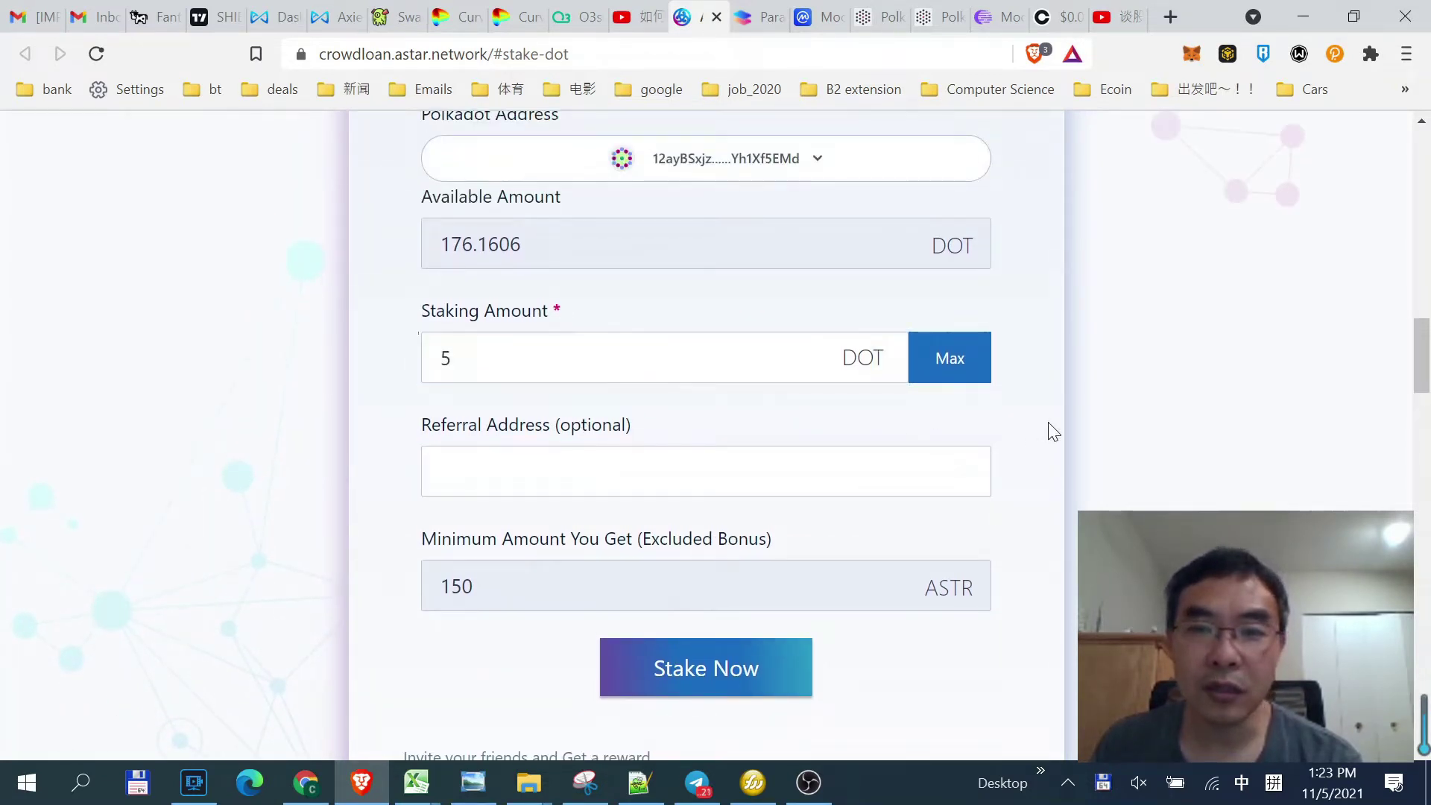
Choose the Crowdloan01 account as the Polkadot address for the stake.
scroll(1047, 432, "up", 2)
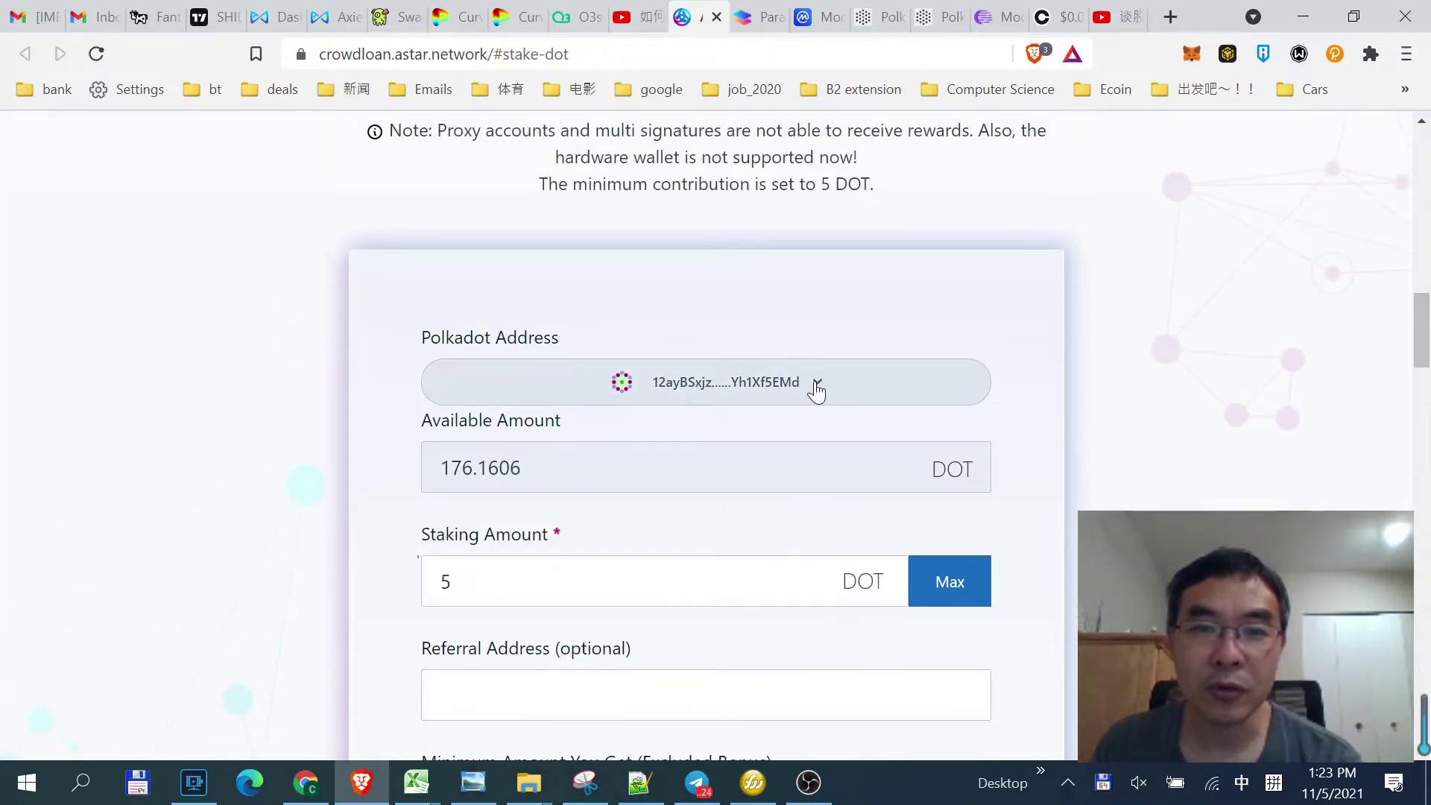
left_click(813, 386)
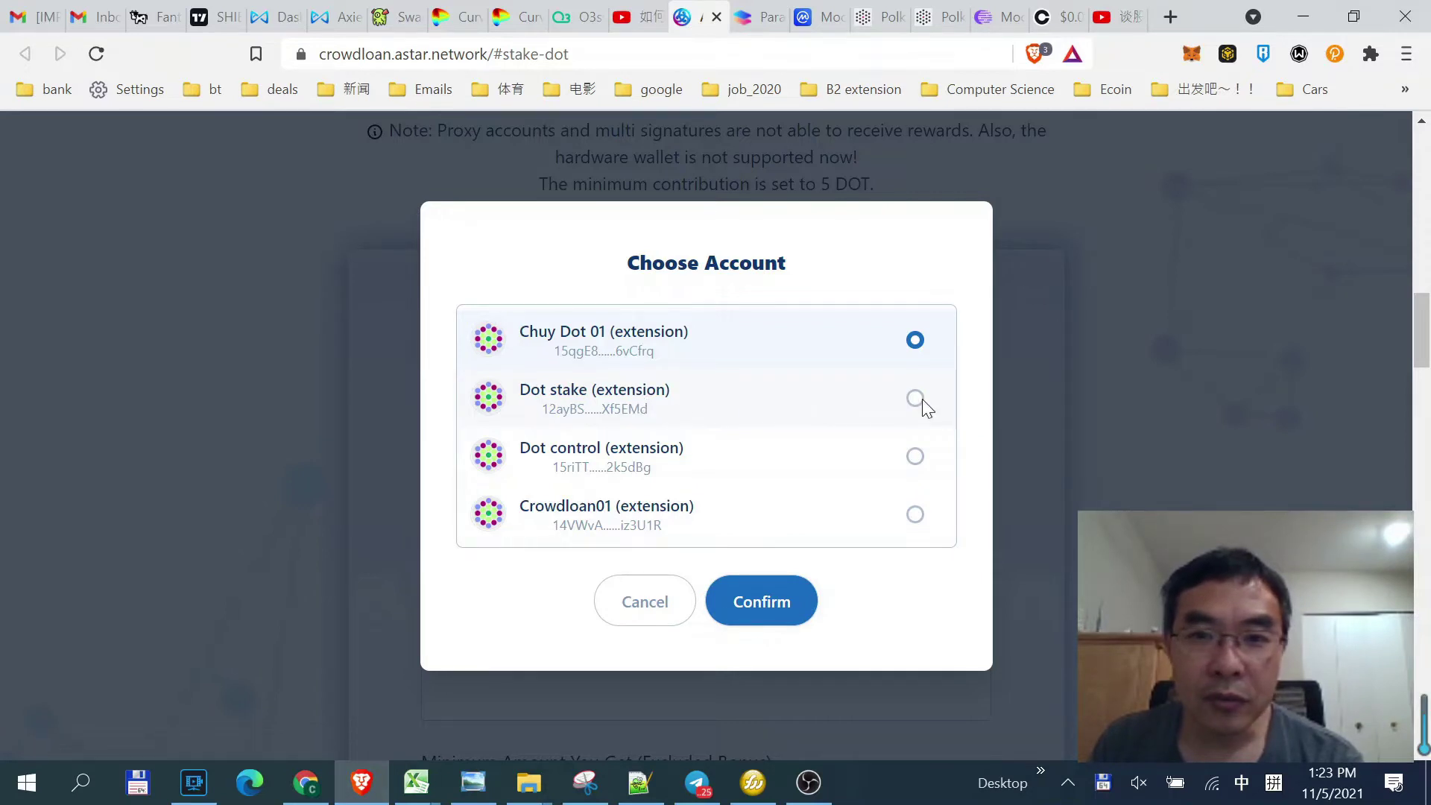
left_click(916, 515)
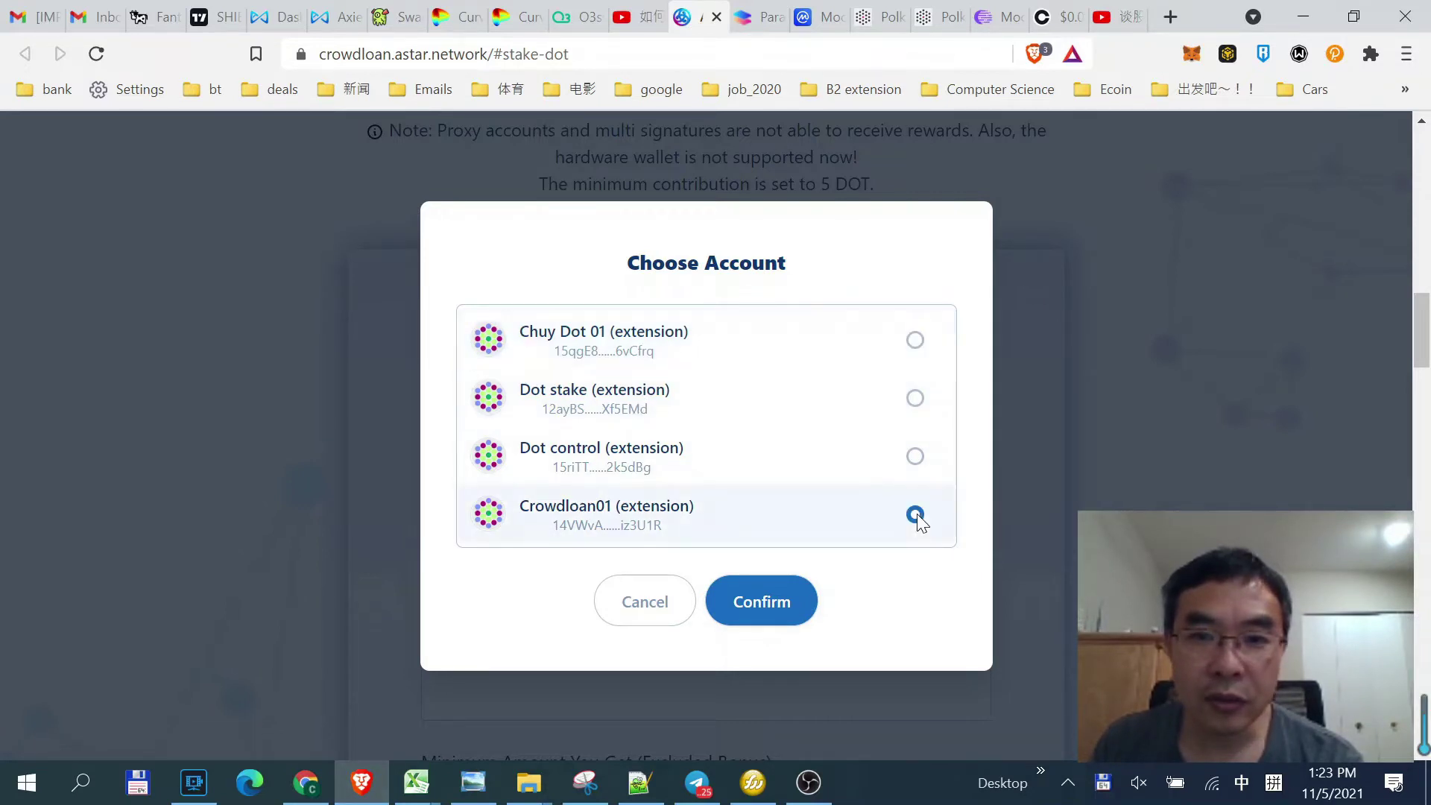
left_click(790, 603)
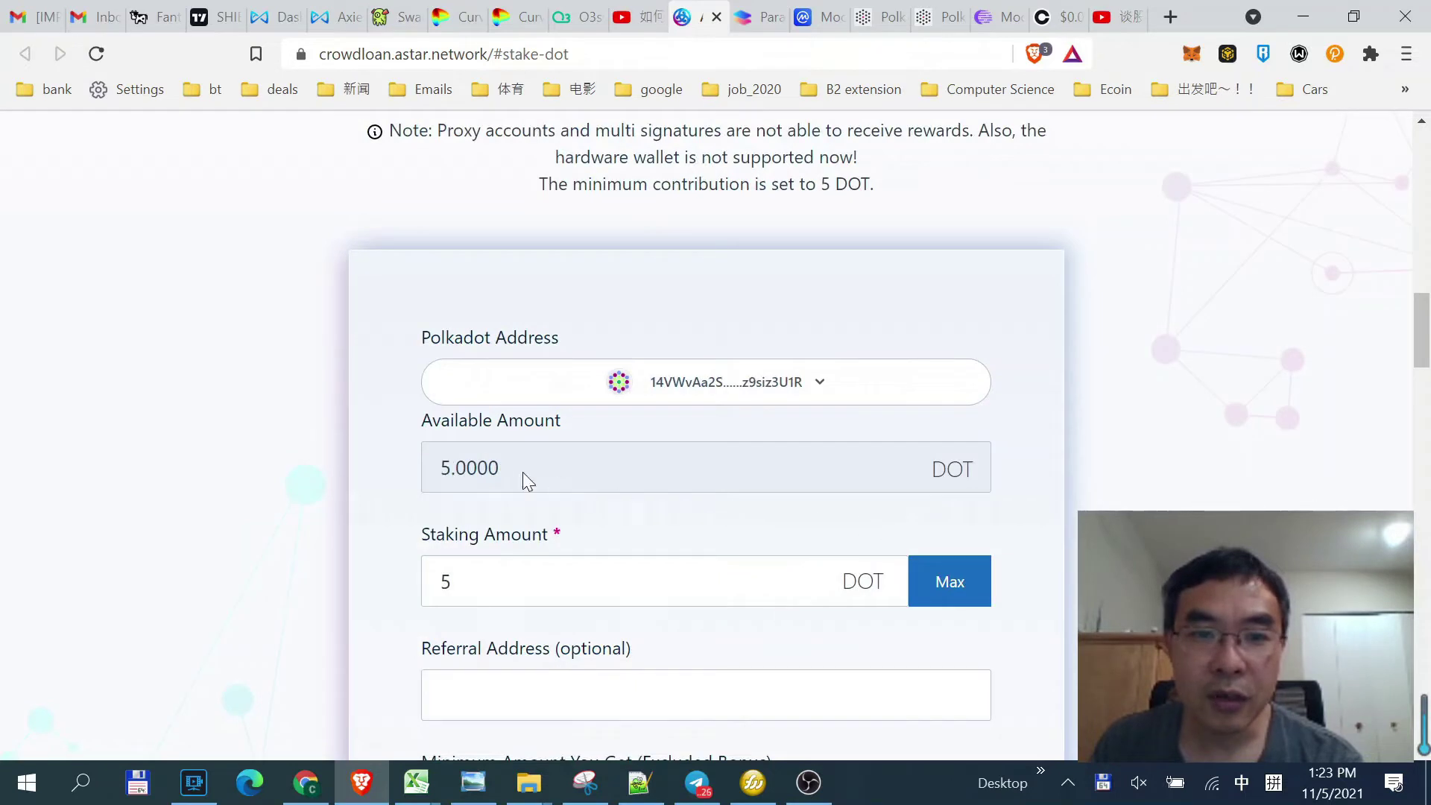
Copy the selected account's referral link for inviting friends.
scroll(1000, 442, "down", 3)
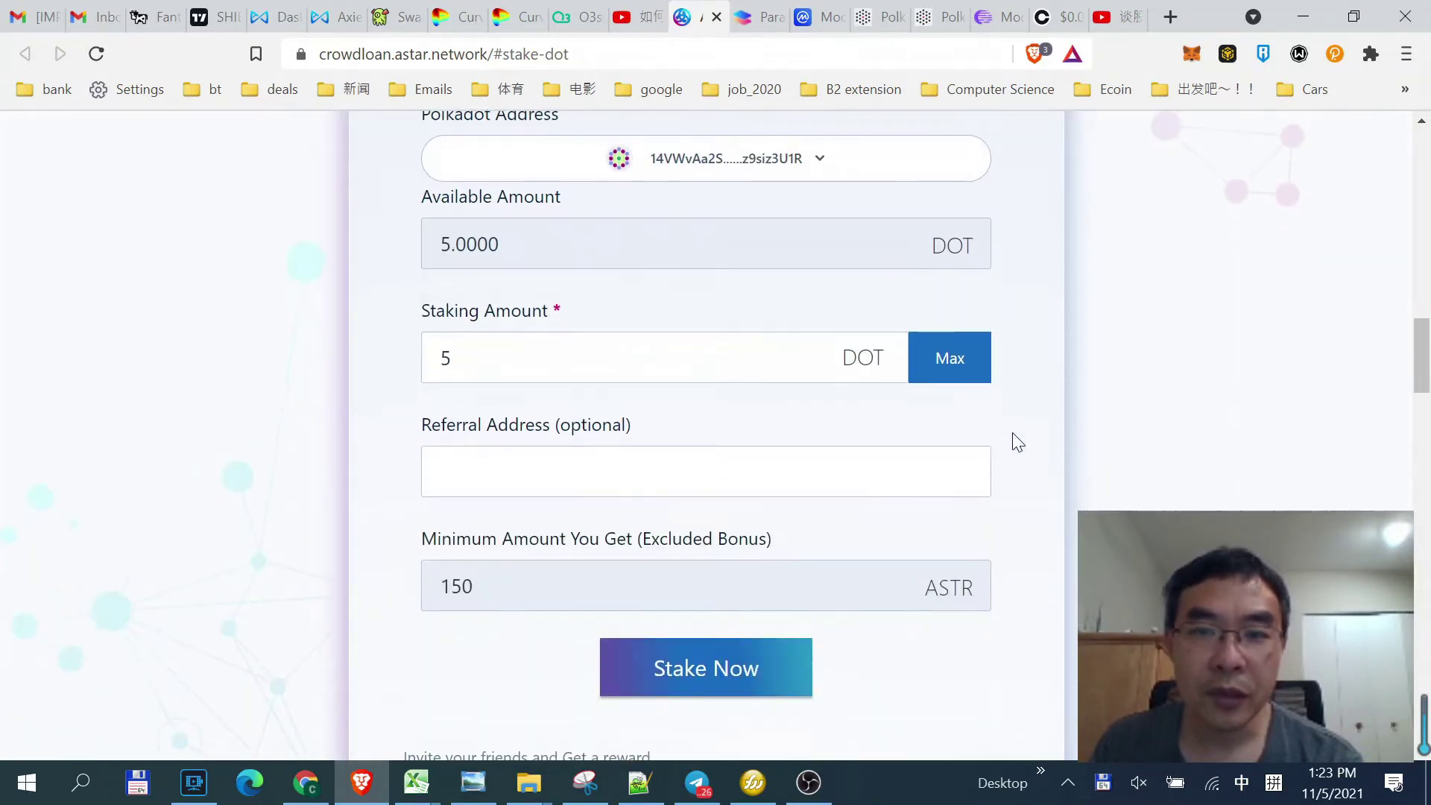
scroll(1022, 480, "down", 1)
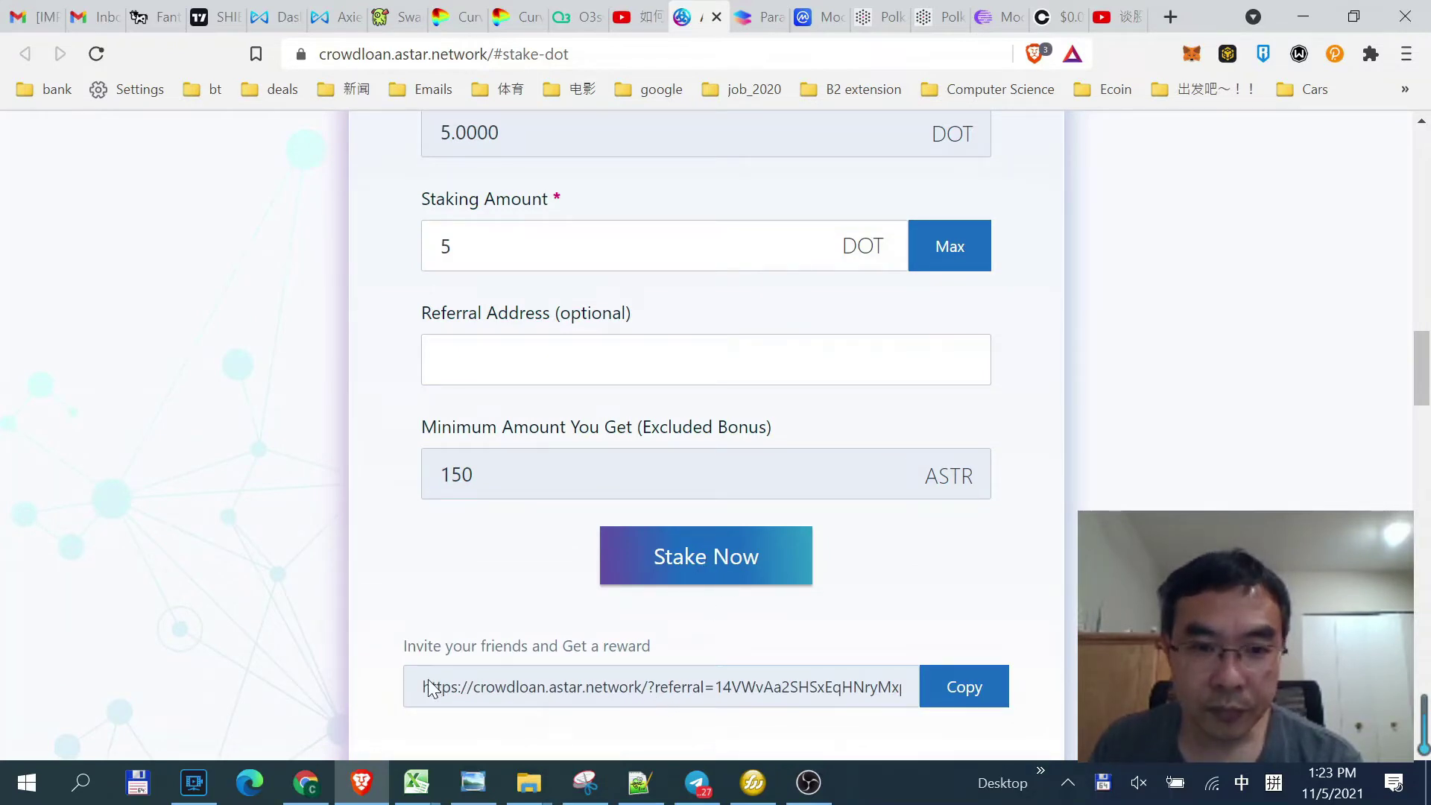
left_click(964, 690)
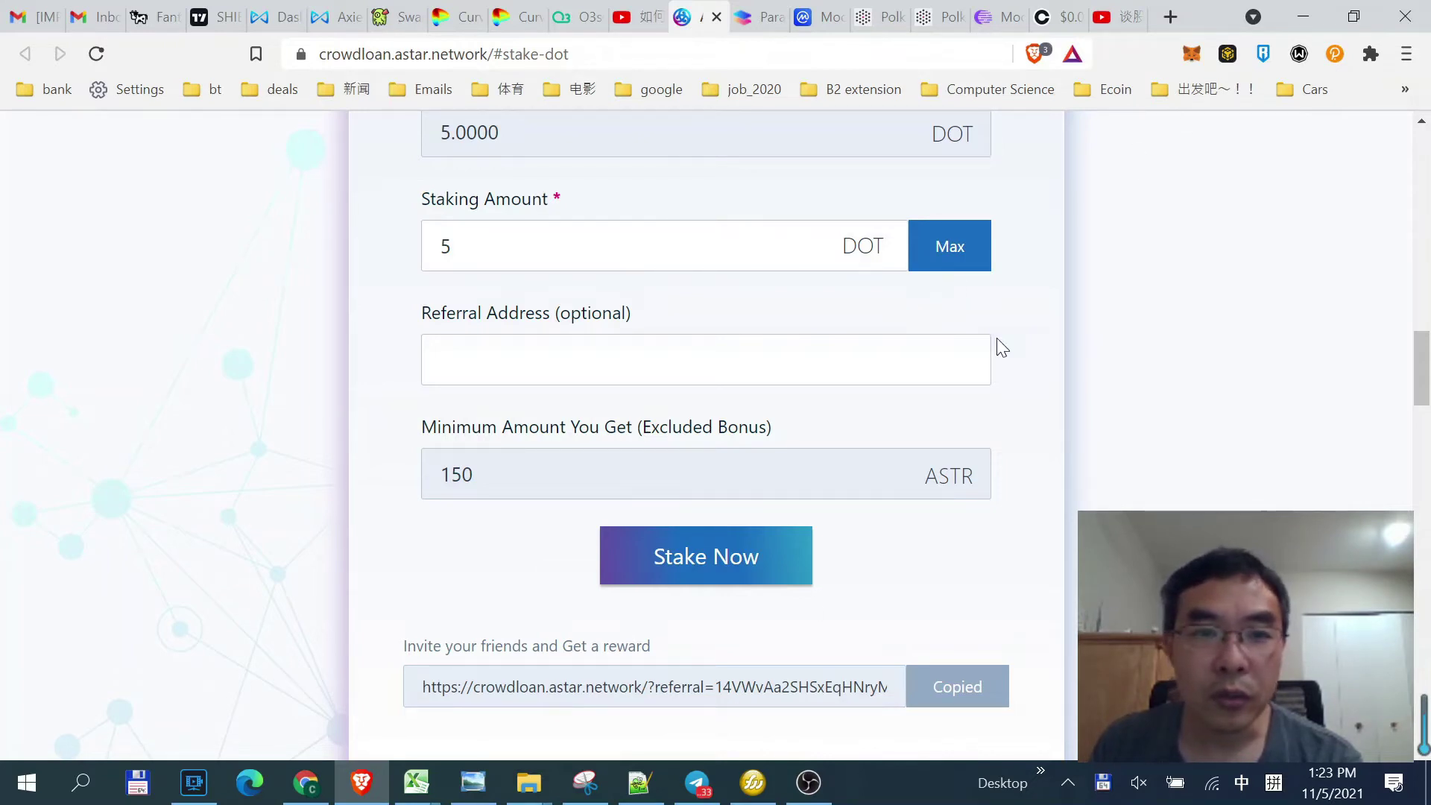
Copy the Dot stake account's address from the Polkadot wallet extension and paste it as the referral address.
scroll(996, 338, "up", 1)
scroll(1022, 349, "down", 1)
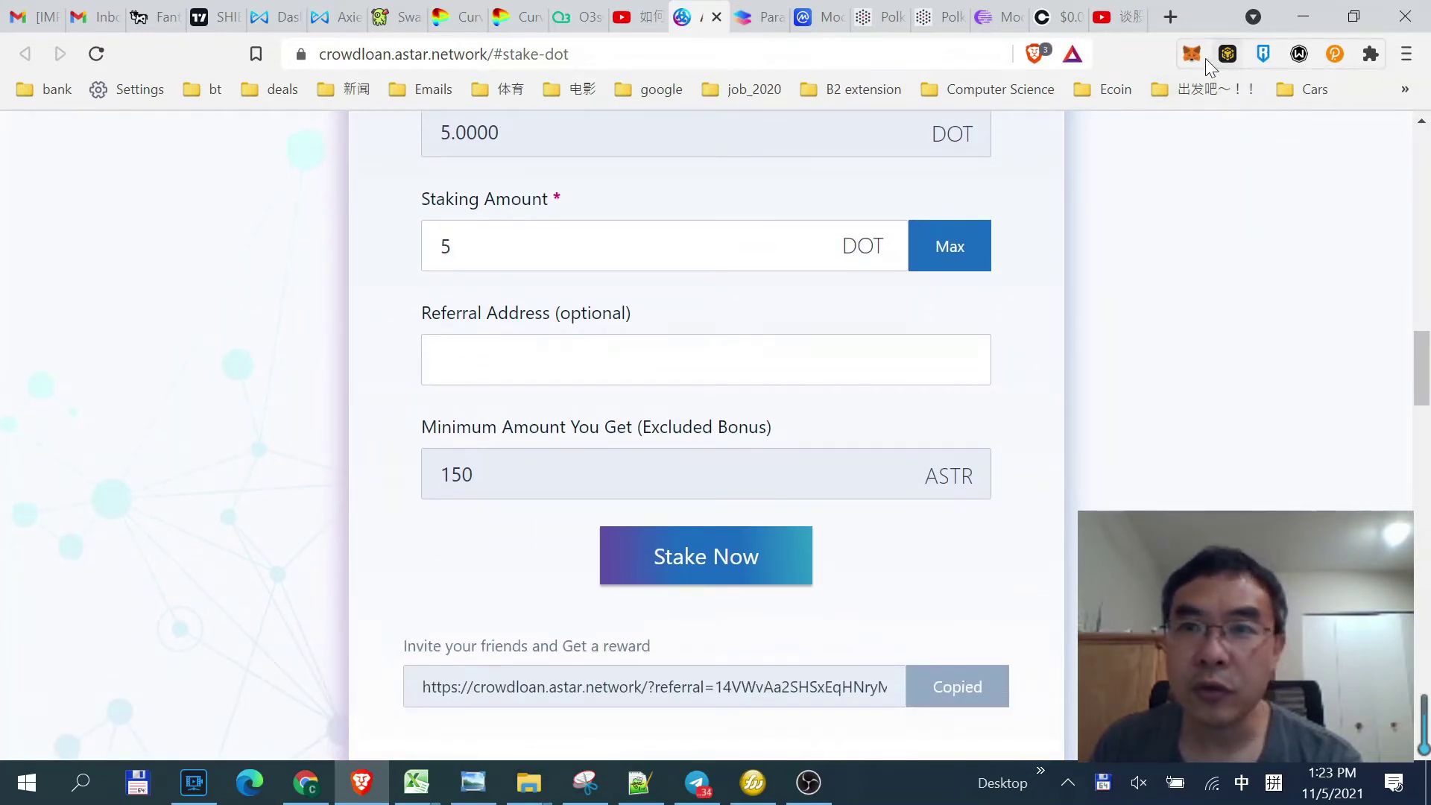
left_click(706, 360)
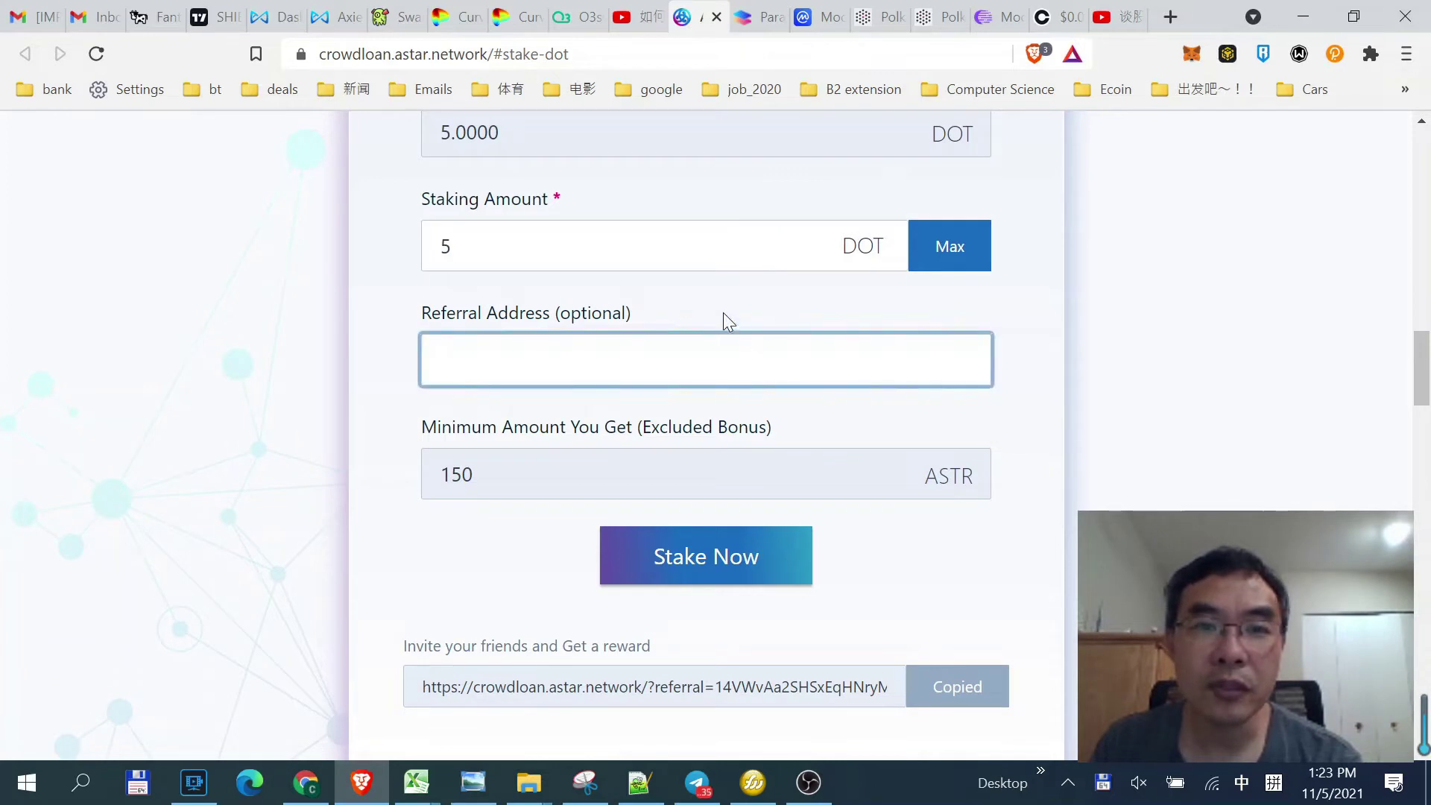
left_click(1335, 55)
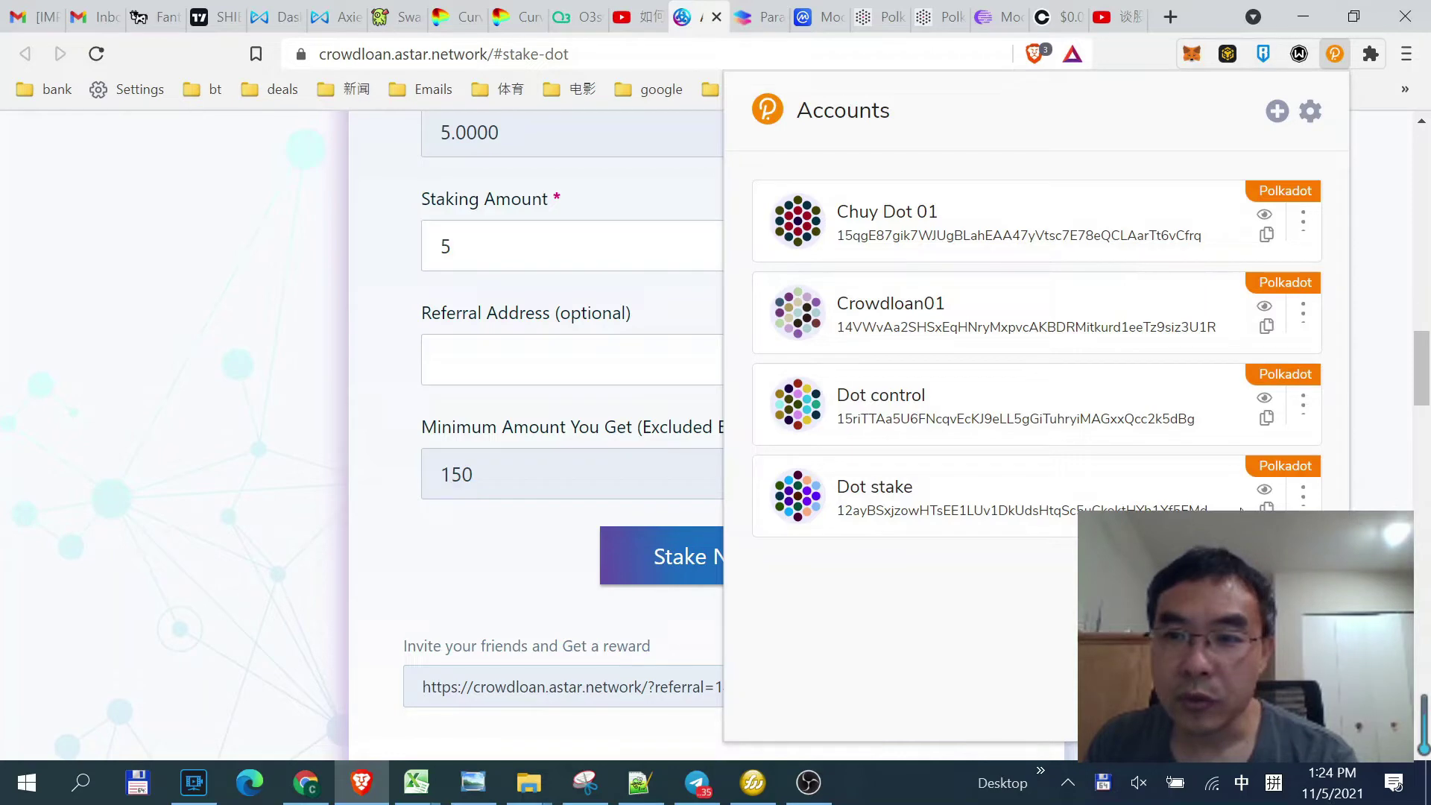
left_click(1266, 509)
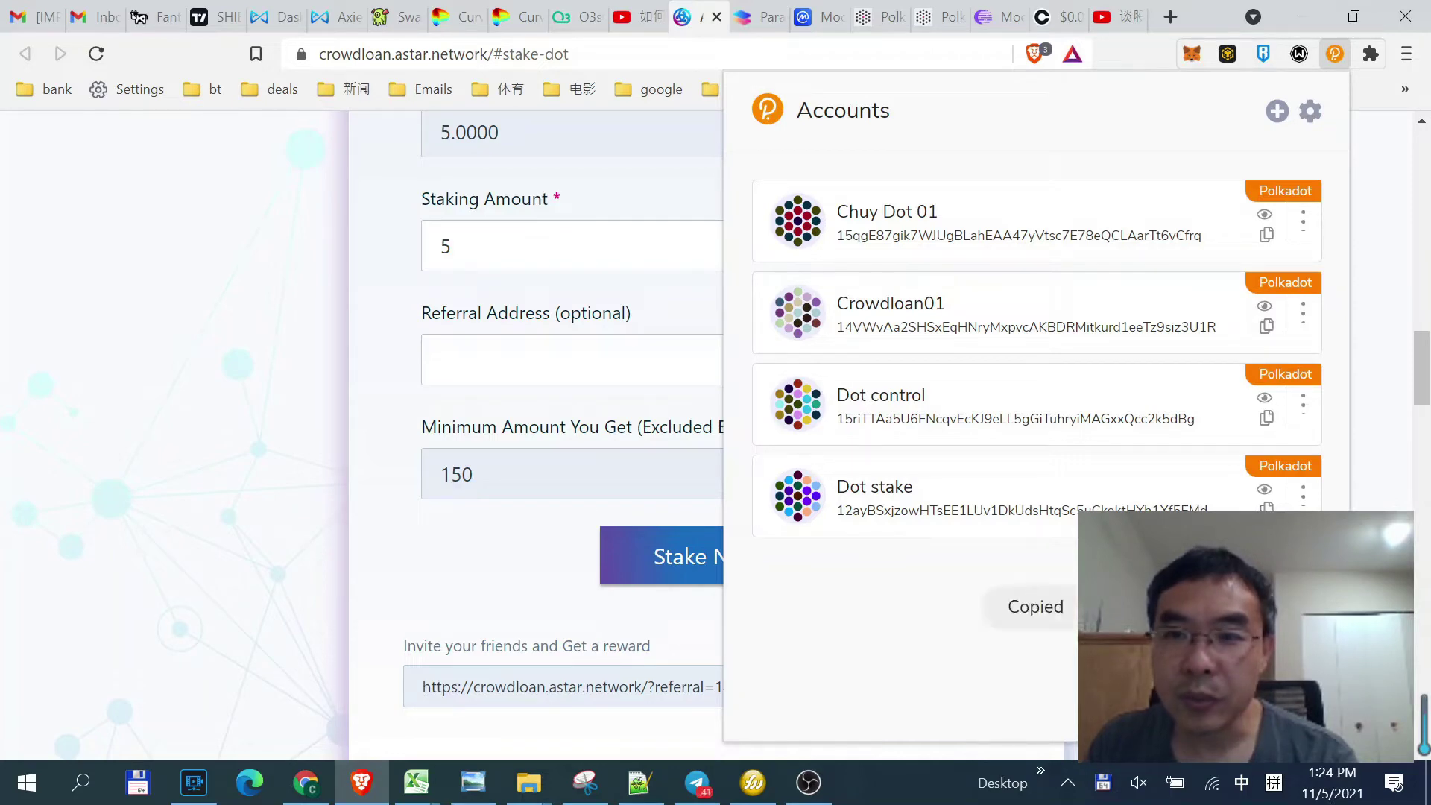
left_click(521, 360)
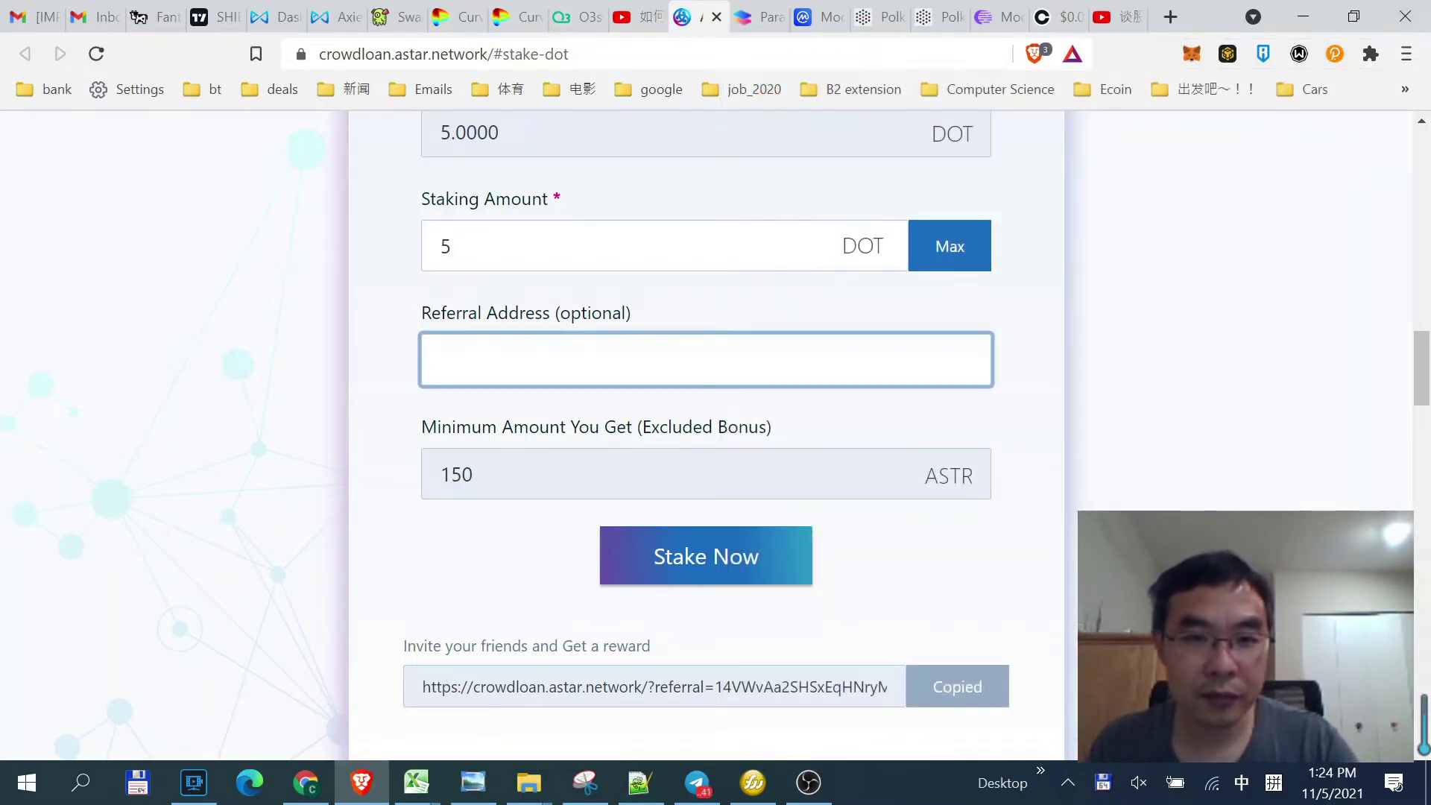
key("ctrl+v")
scroll(1041, 462, "down", 3)
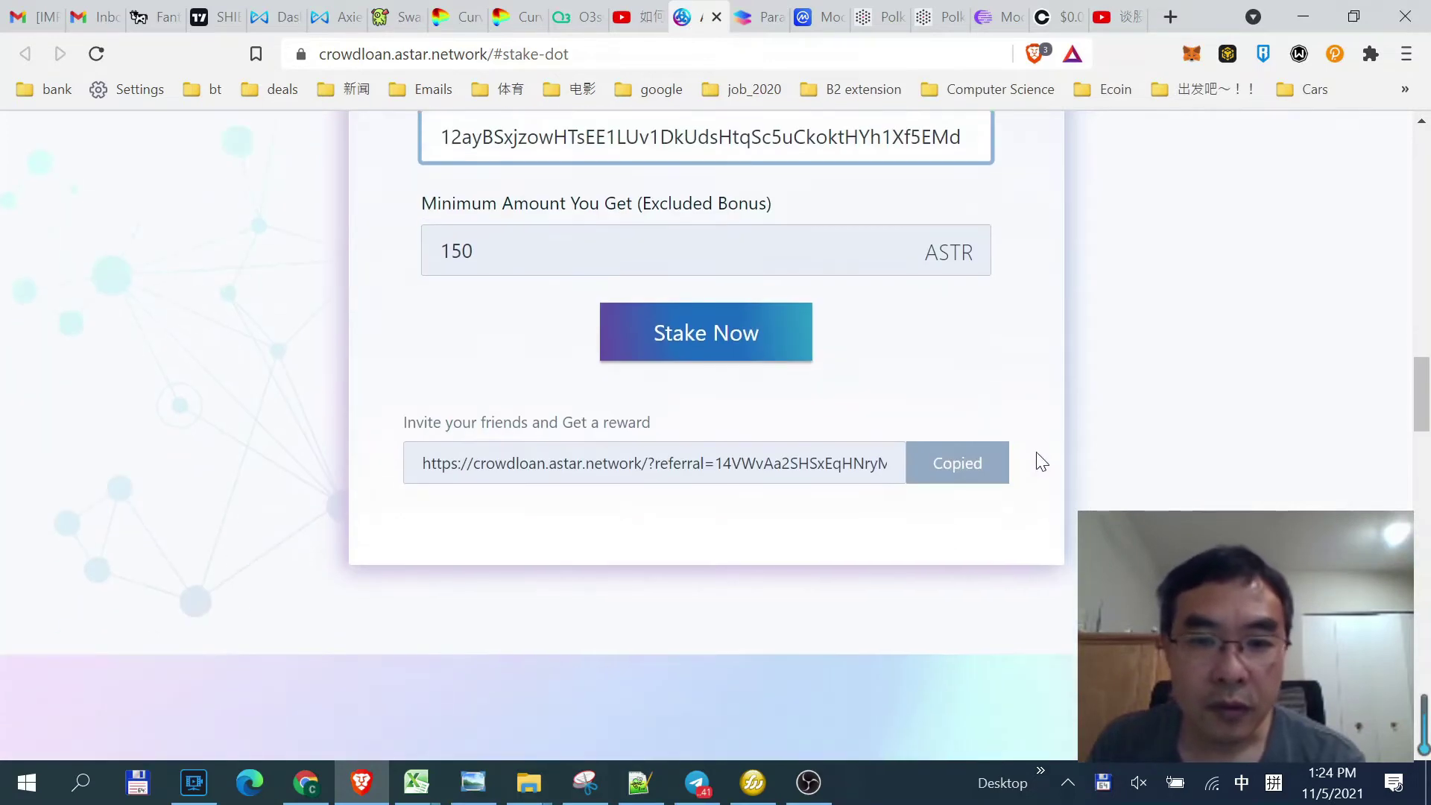
scroll(1057, 484, "up", 6)
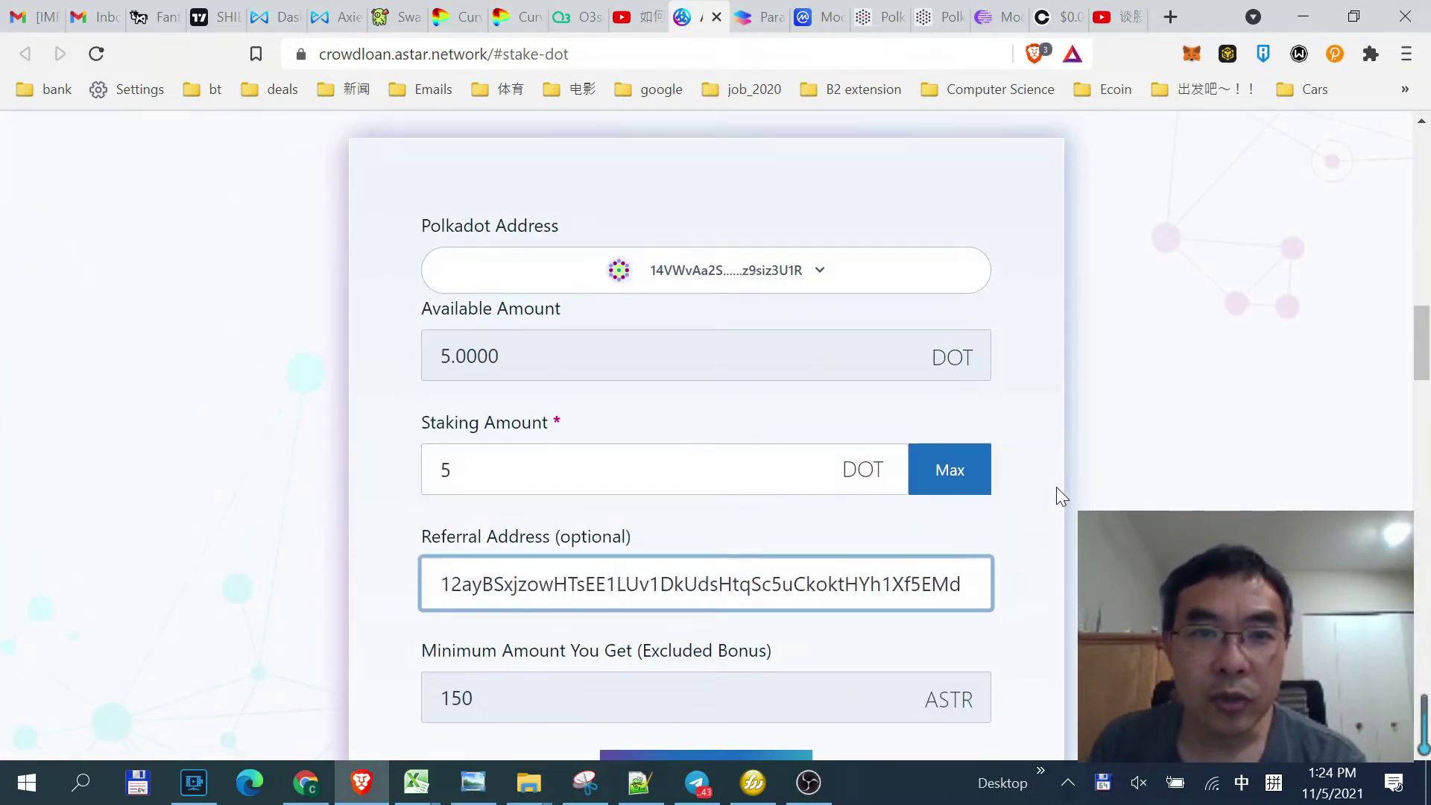
scroll(1057, 486, "down", 3)
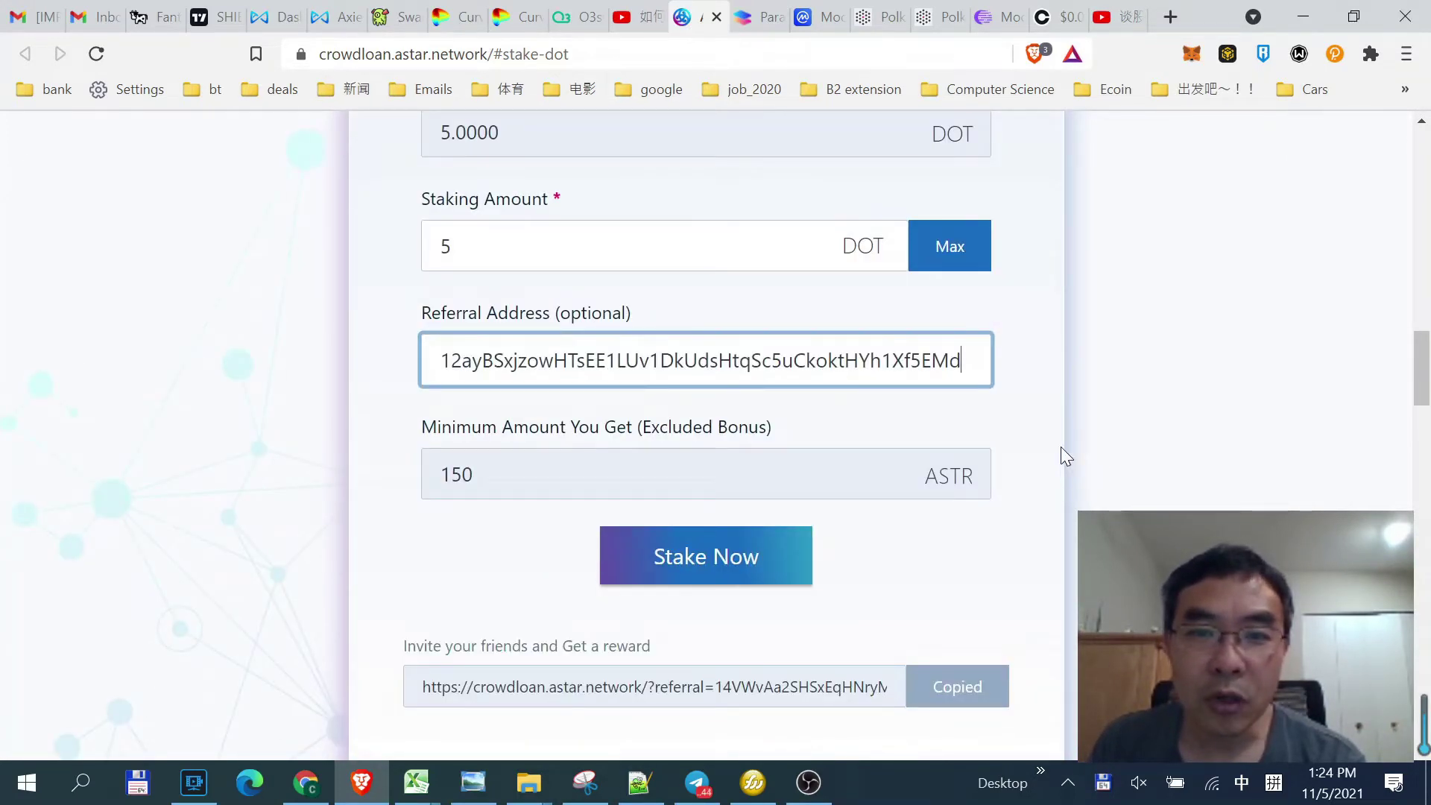
scroll(1051, 447, "down", 2)
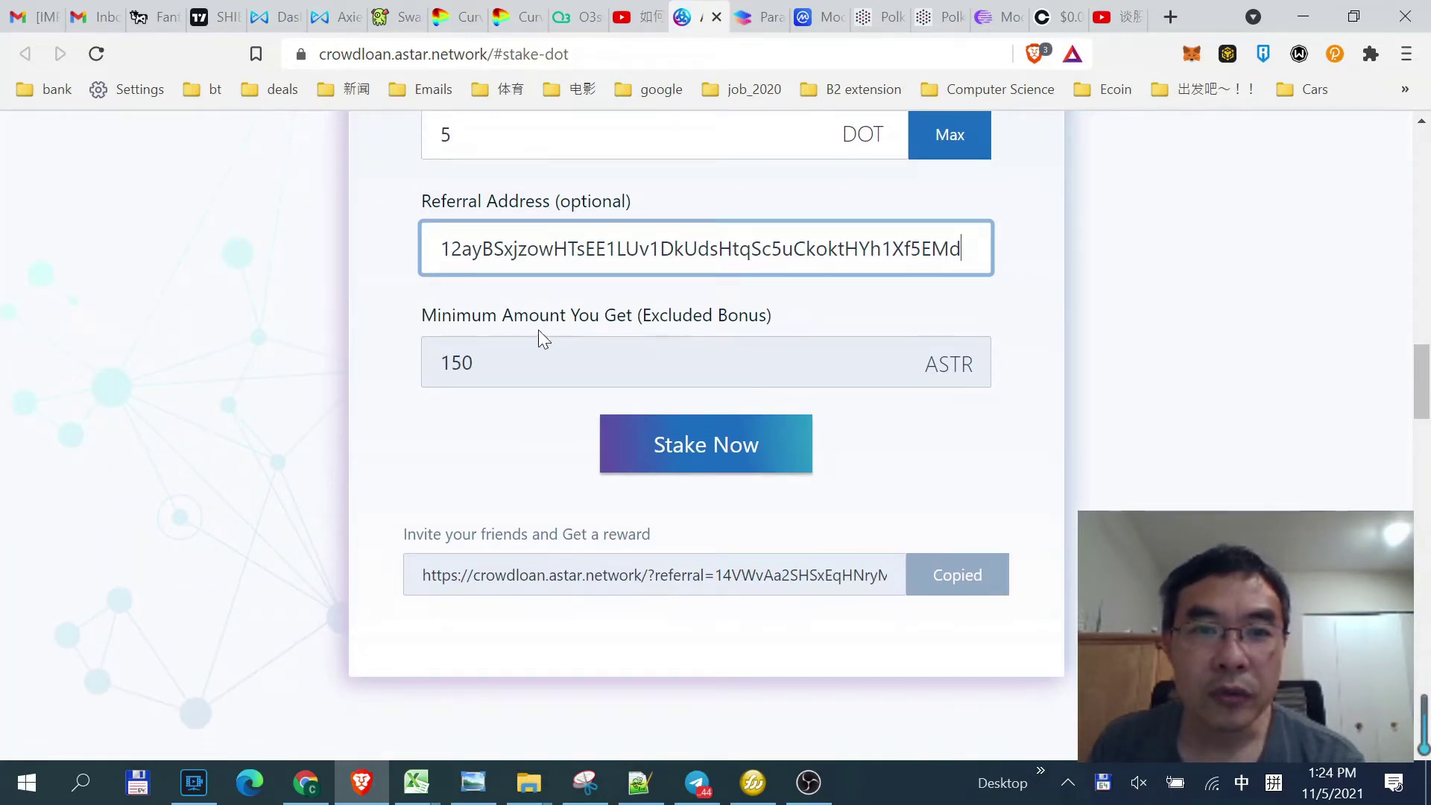
Submit the 5 DOT stake with the referral address filled in and agree to the crowdloan disclaimer.
scroll(553, 331, "up", 3)
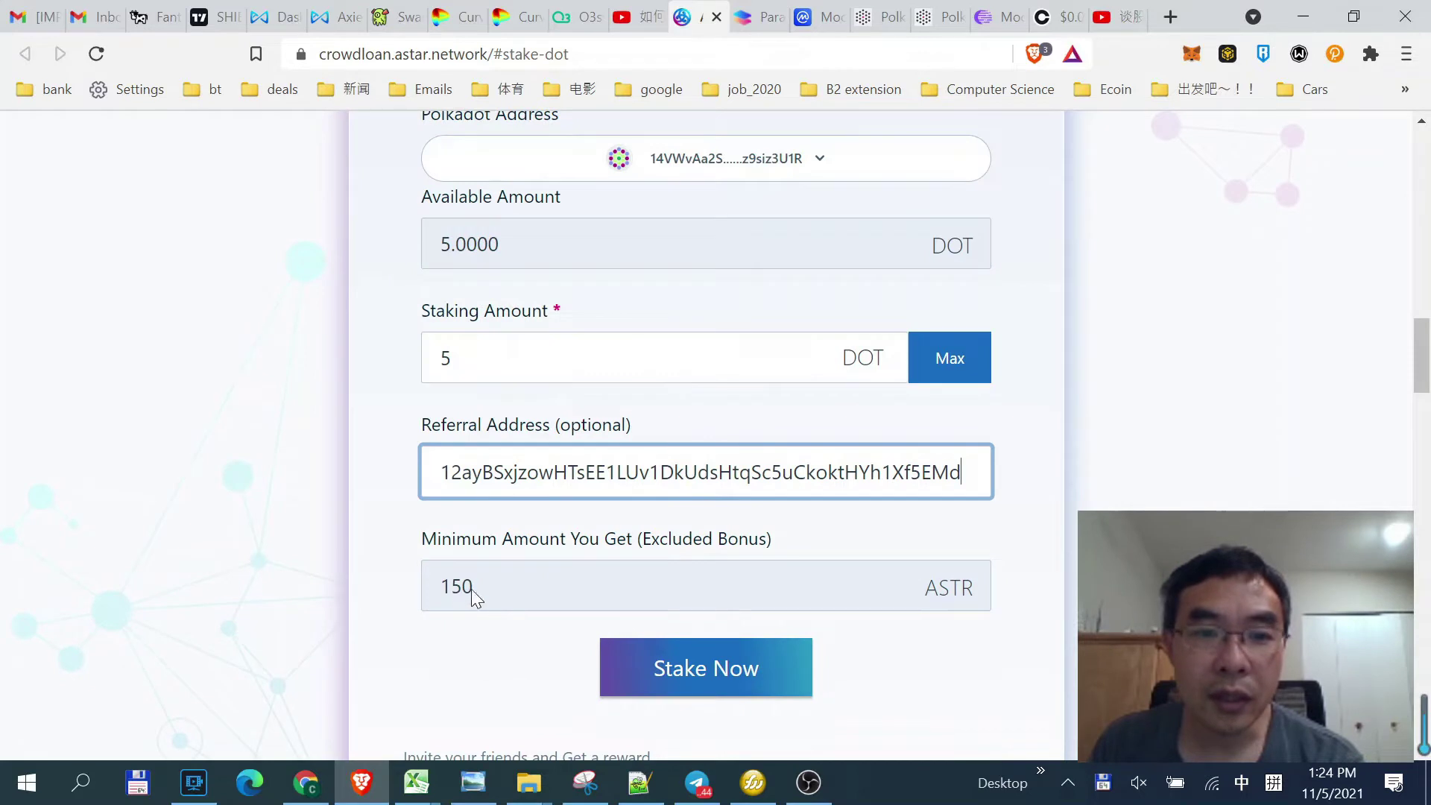
scroll(860, 573, "down", 2)
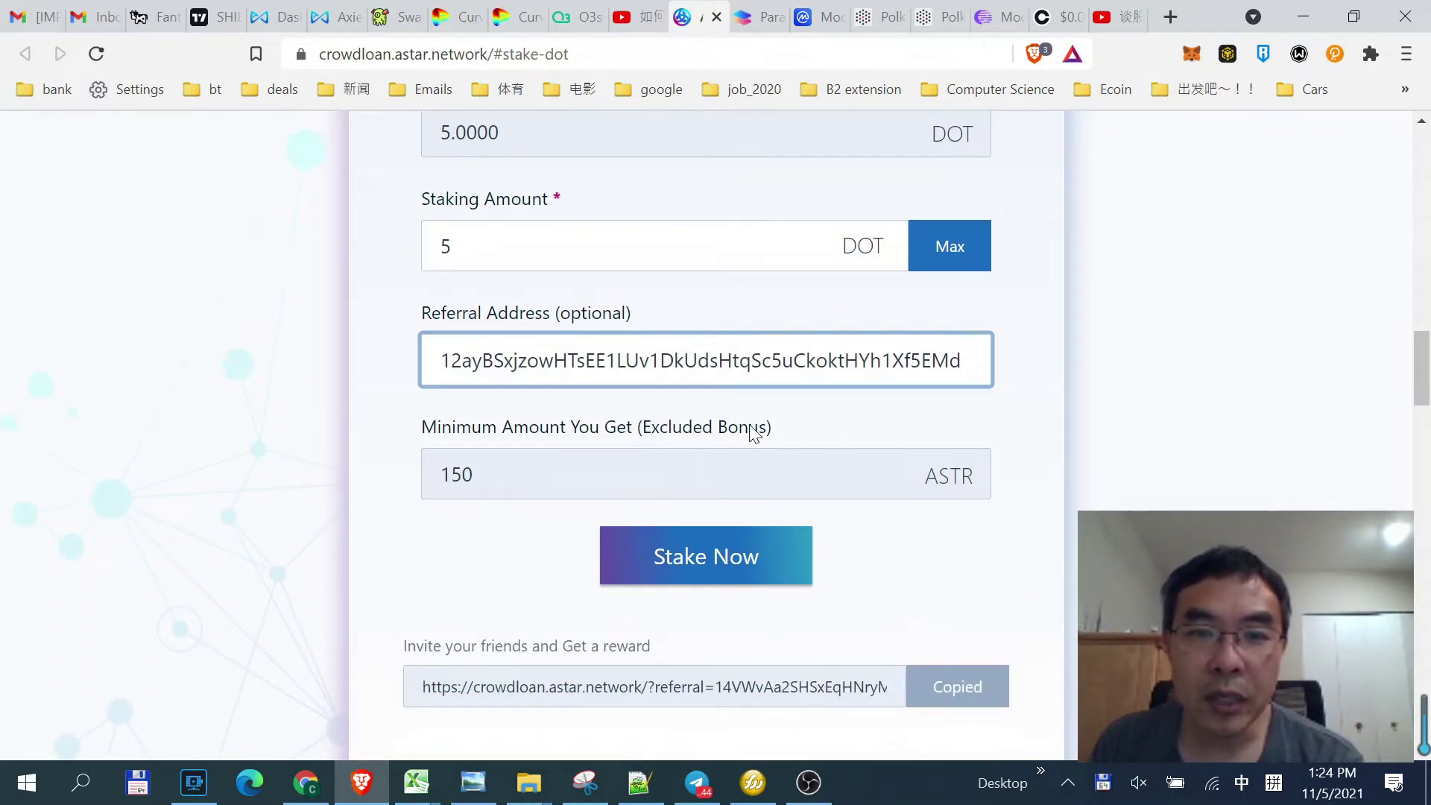
scroll(1075, 537, "down", 2)
scroll(1016, 505, "up", 3)
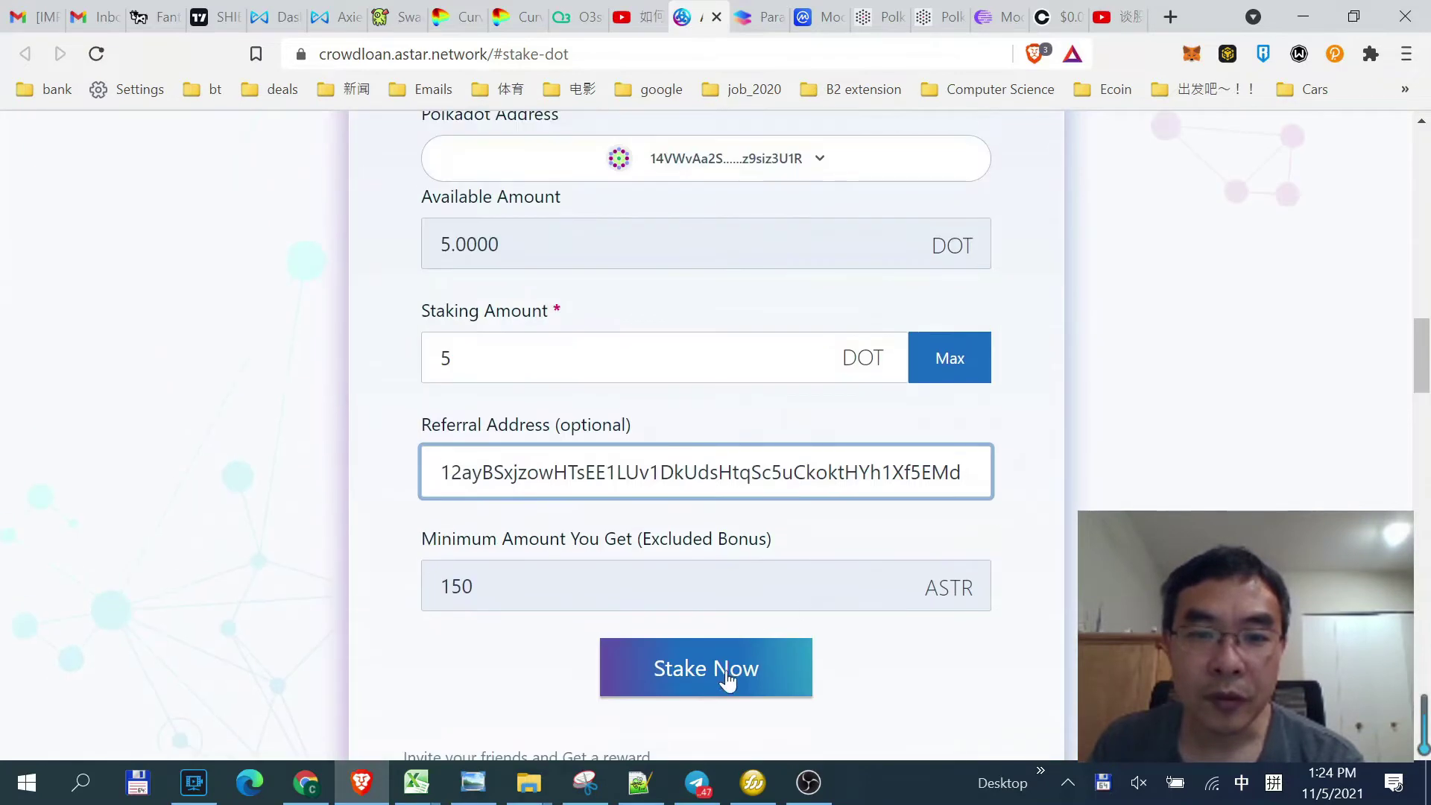
left_click(725, 674)
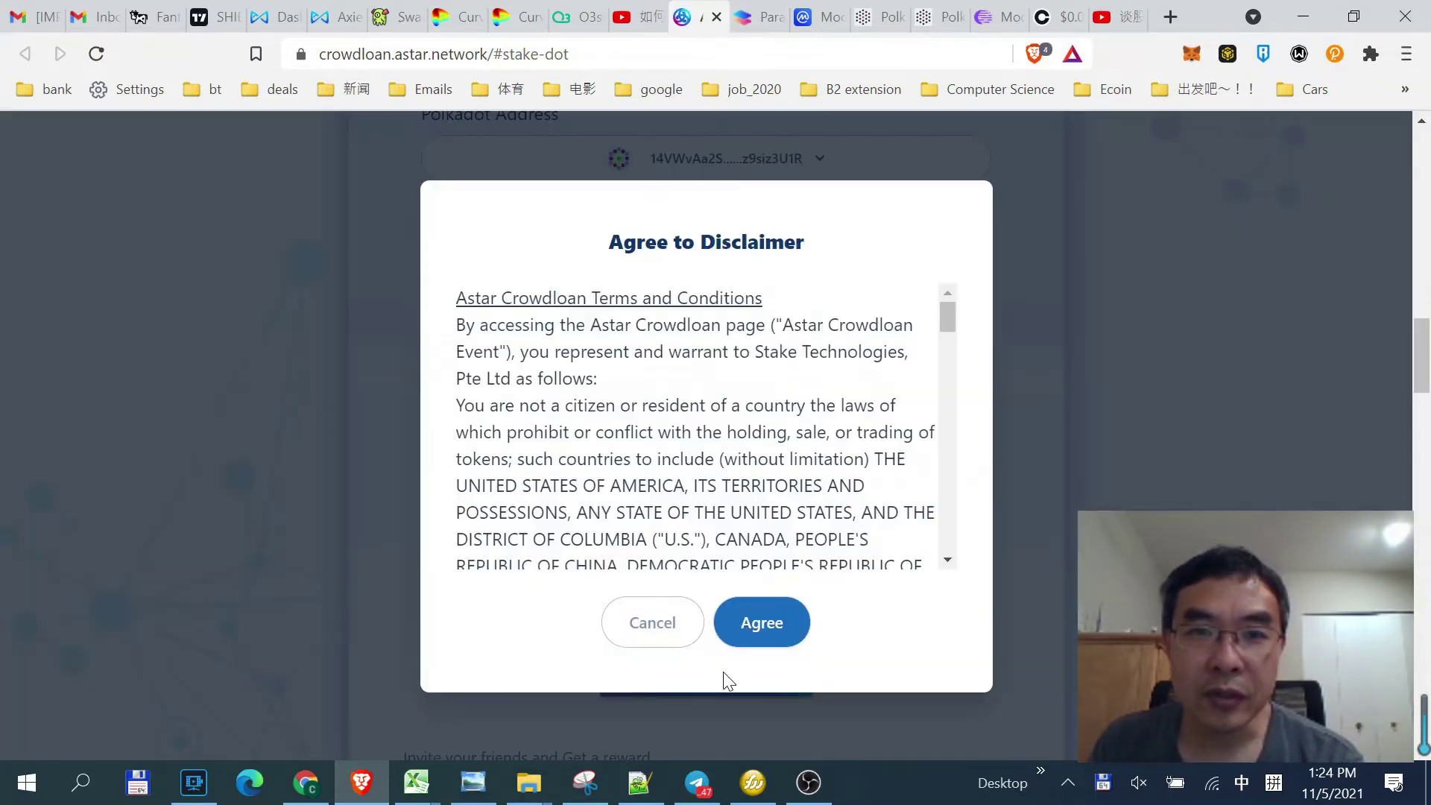
left_click(762, 623)
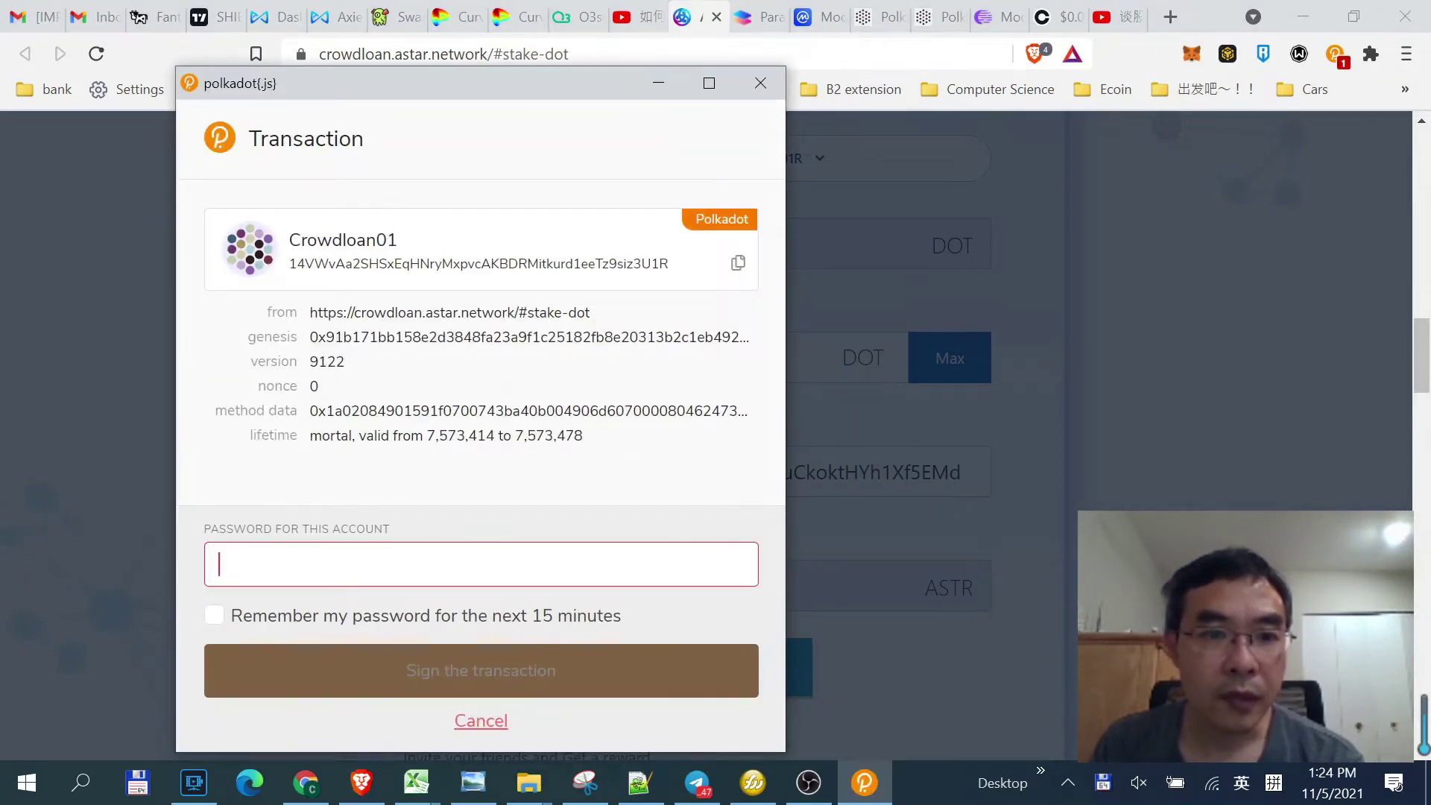
Enter the Crowdloan01 account password, have it remembered for the next 15 minutes, and sign the transaction.
type("a")
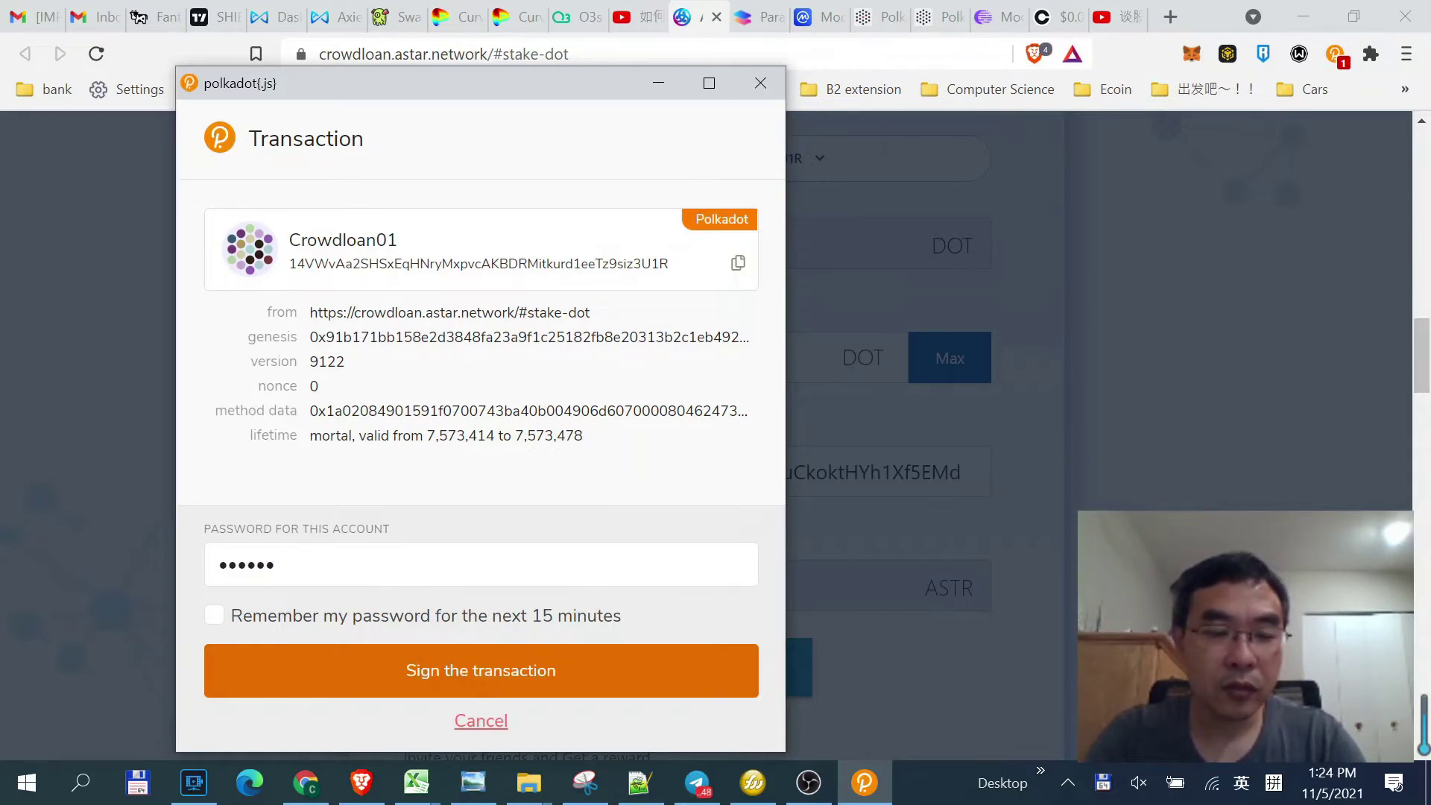
type("aaaaaaaa")
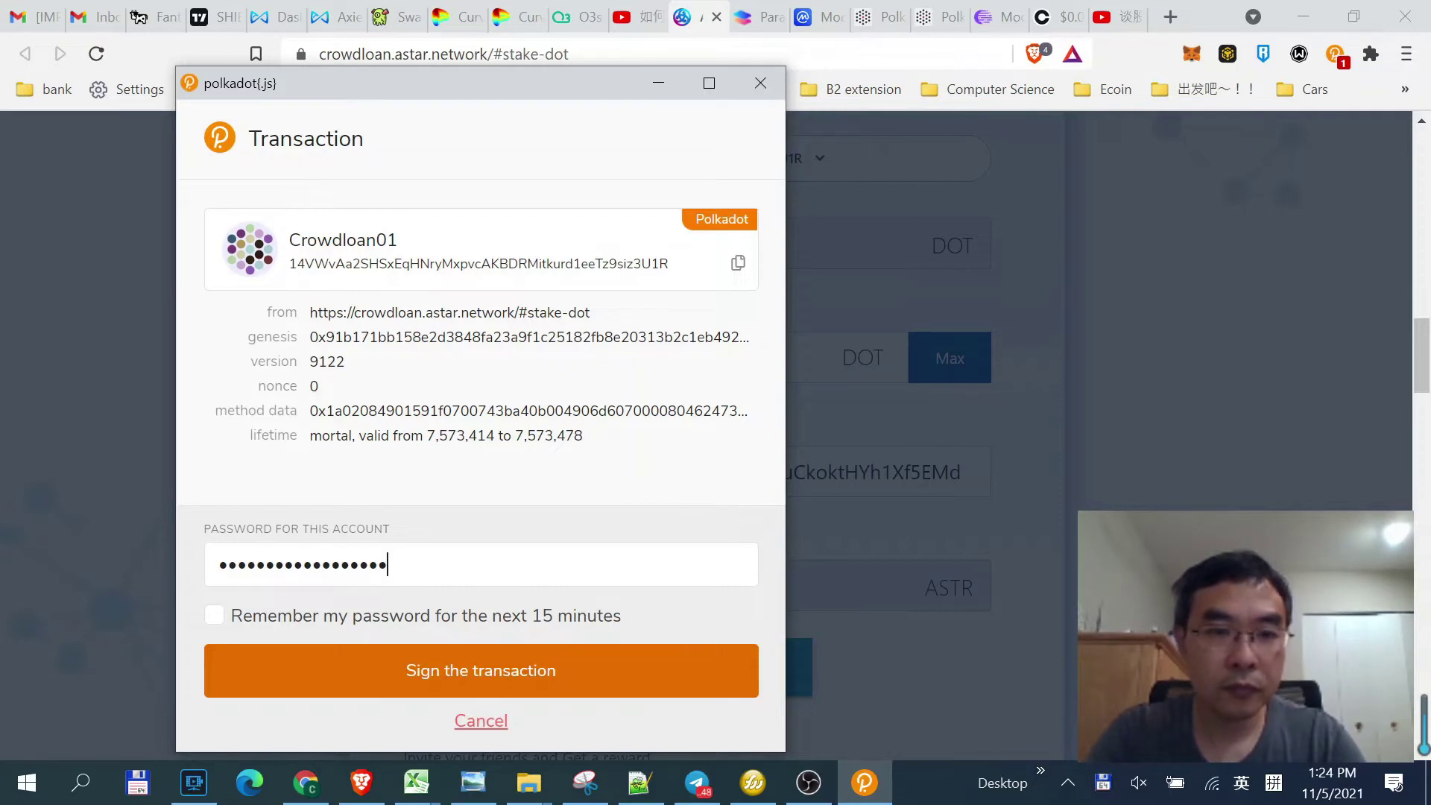
left_click(403, 623)
left_click(481, 675)
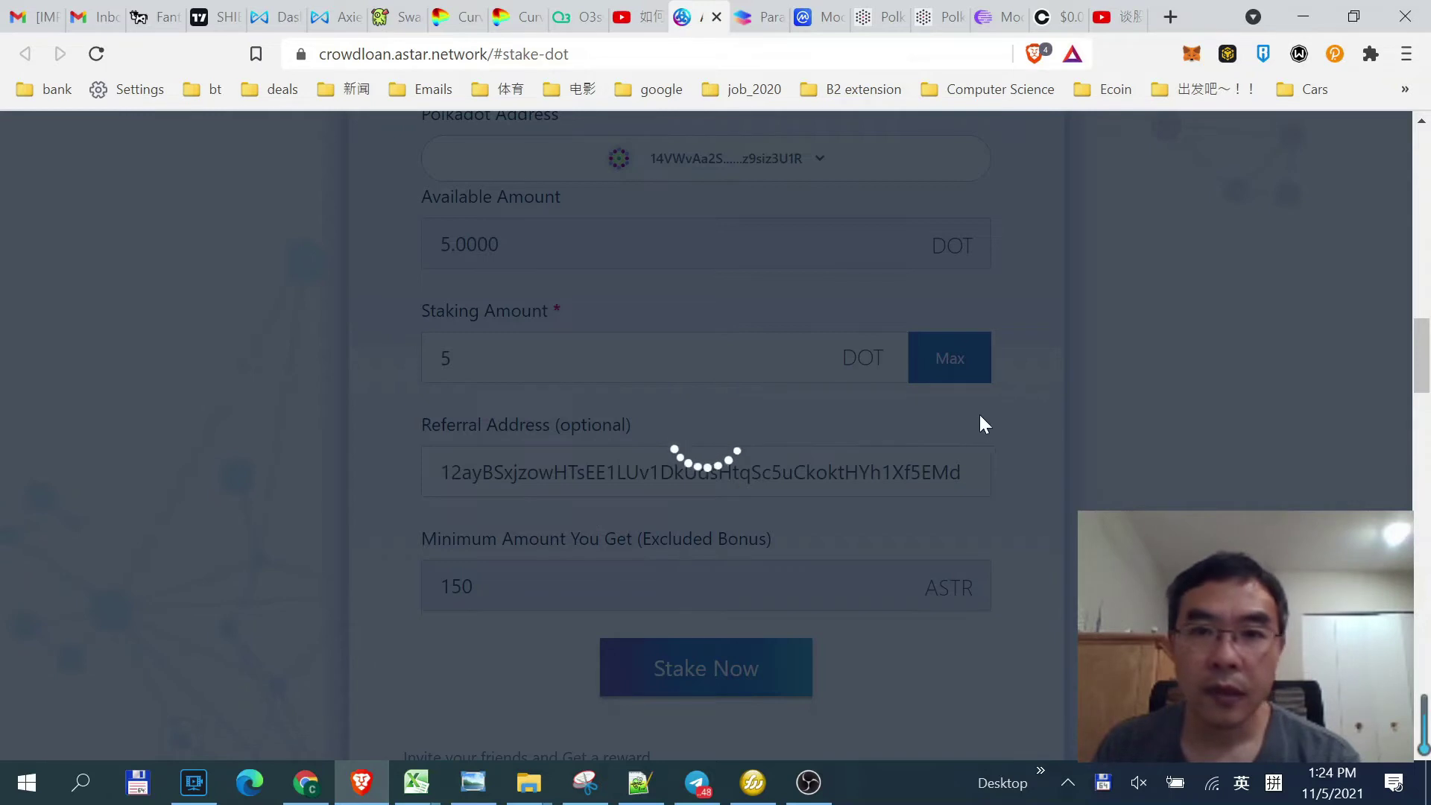
Try submitting the 5 DOT stake again, agreeing to the disclaimer and signing the transaction.
scroll(964, 419, "up", 3)
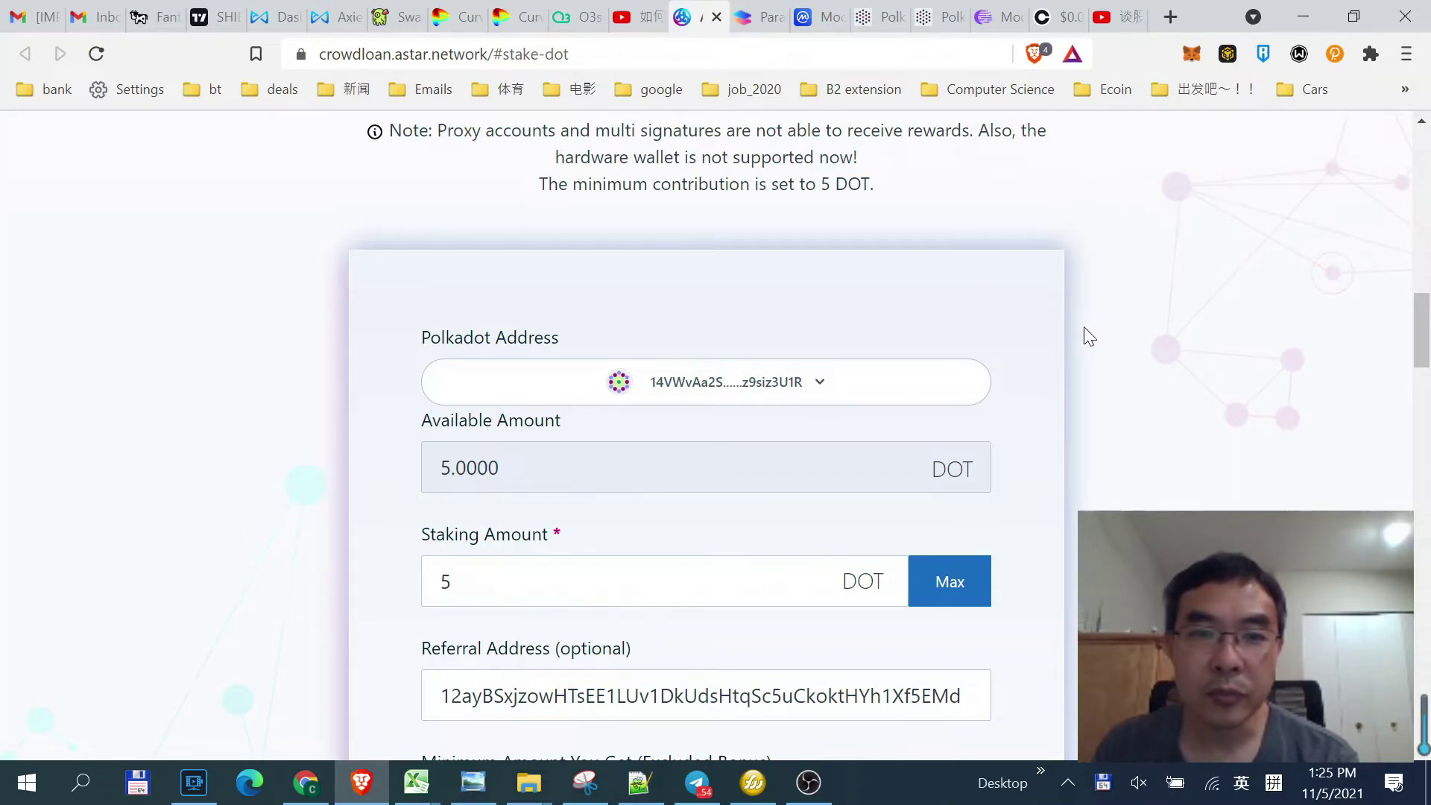
scroll(1111, 377, "down", 5)
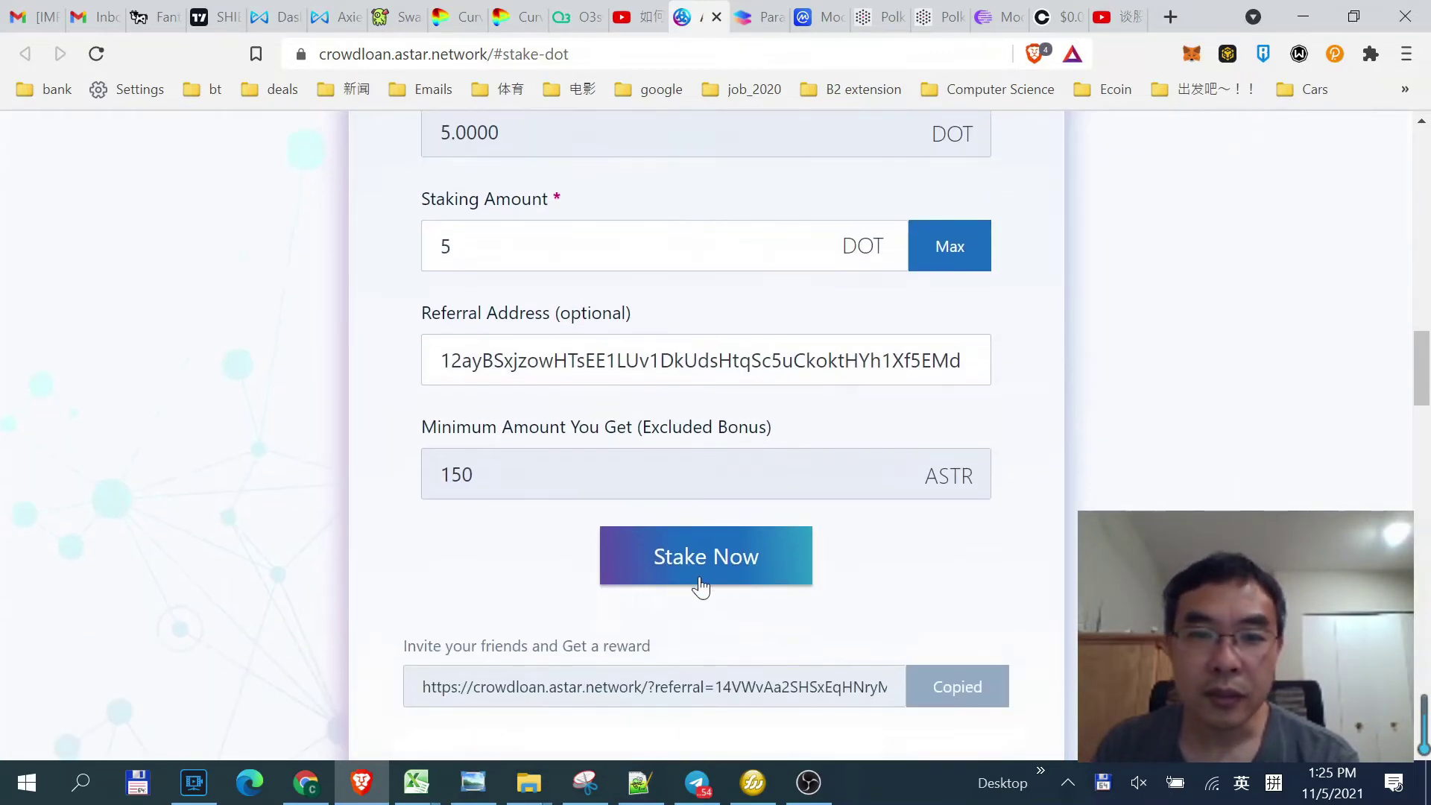
left_click(723, 572)
left_click(768, 618)
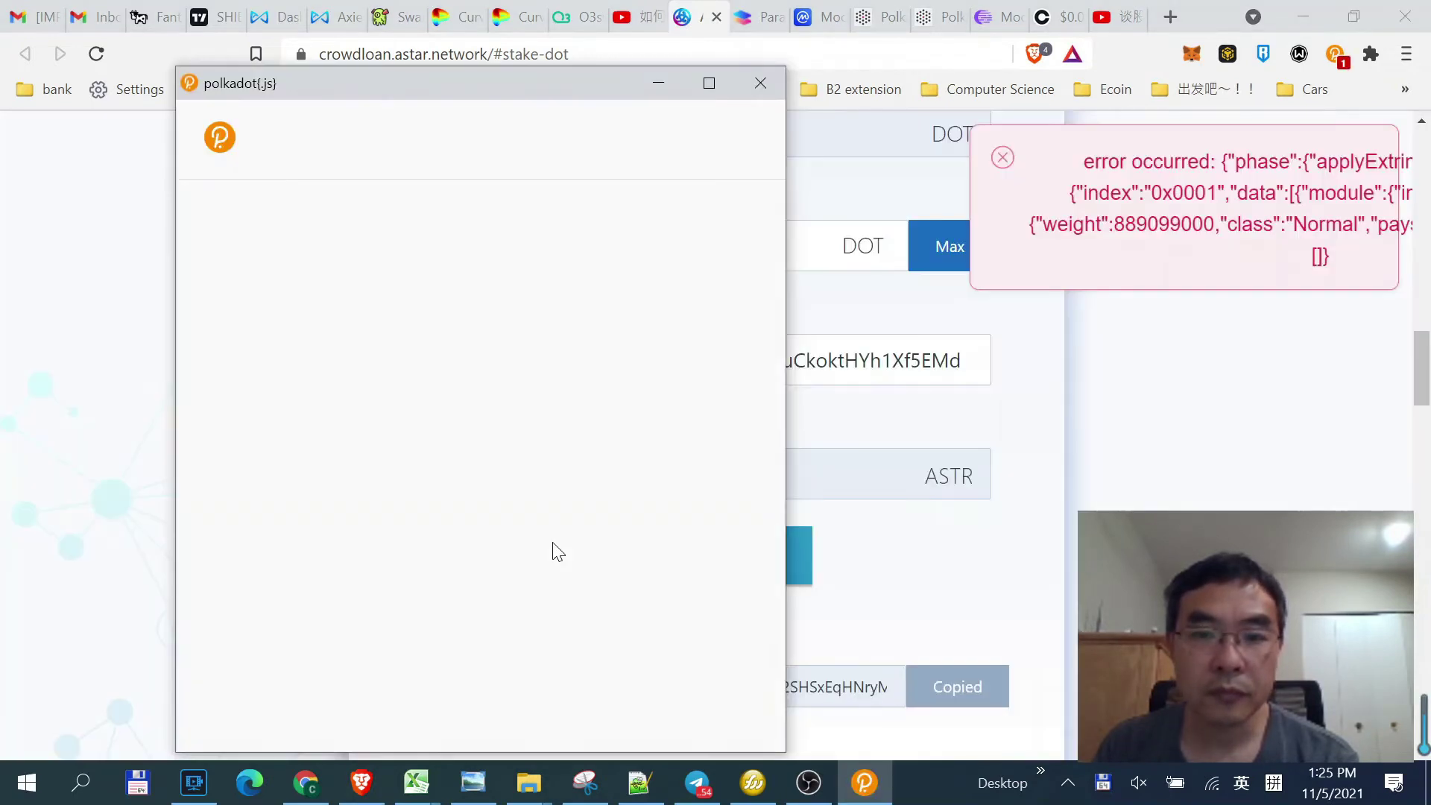
left_click(484, 672)
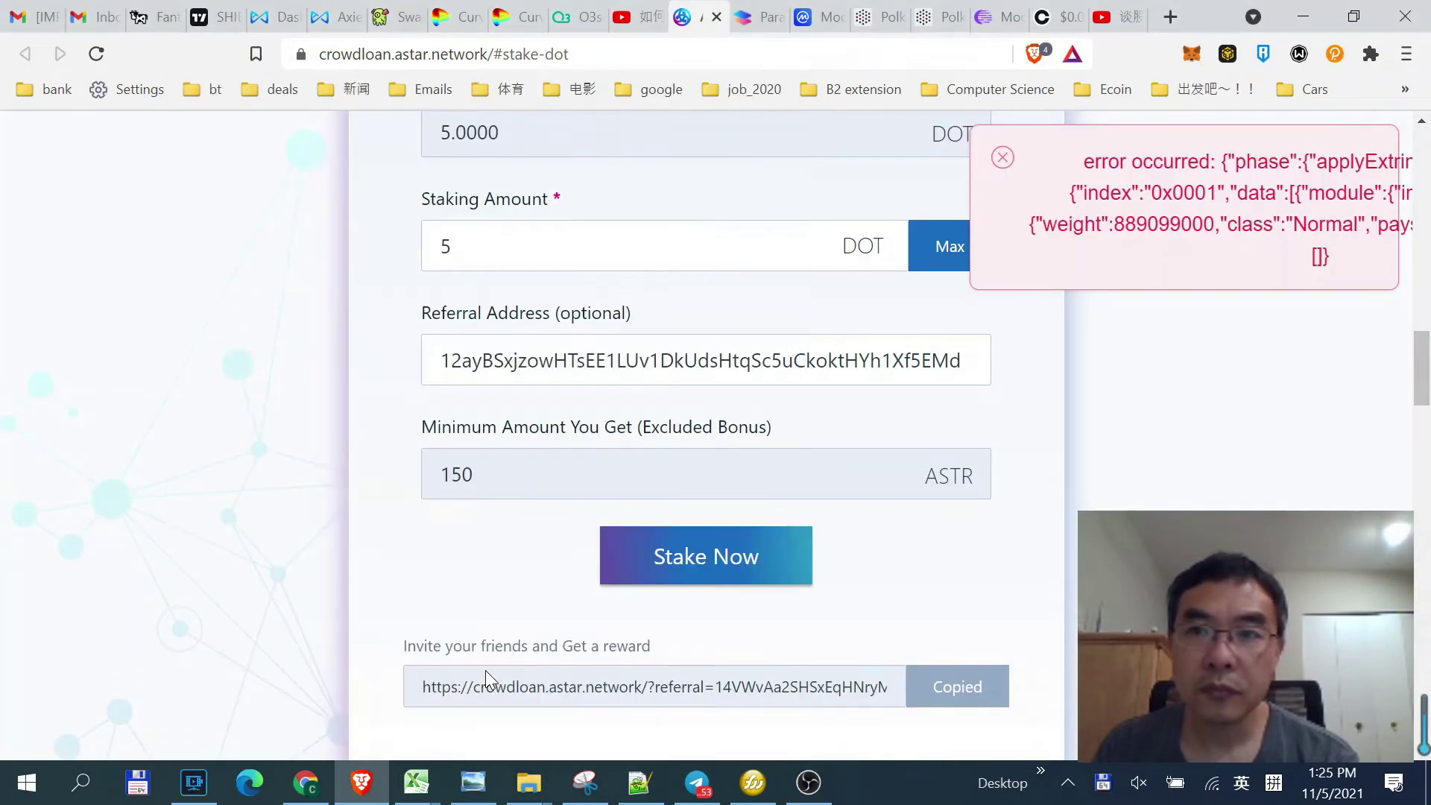
Dismiss the transaction error and reload the Astar crowdloan page.
left_click(1005, 157)
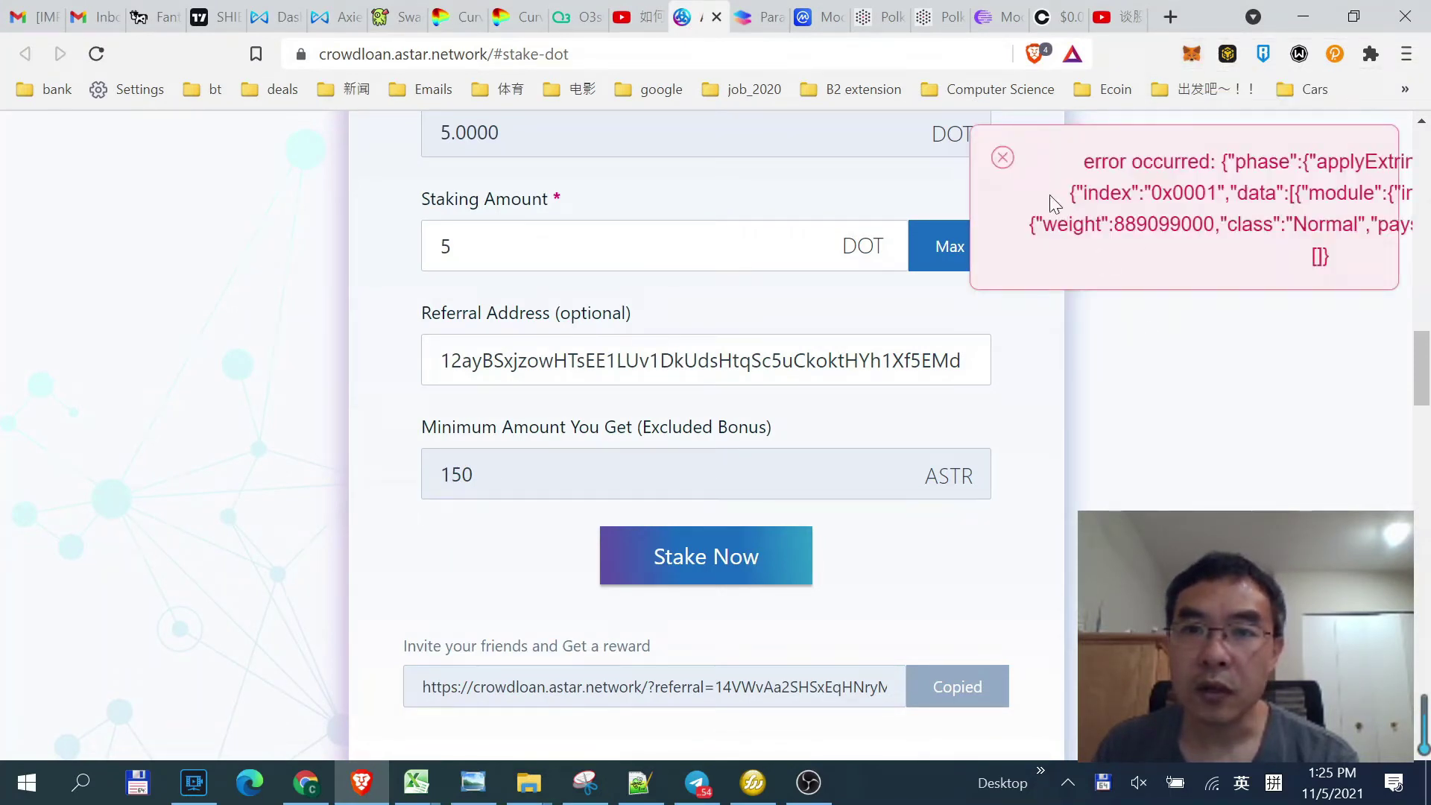
left_click(1003, 157)
left_click(96, 54)
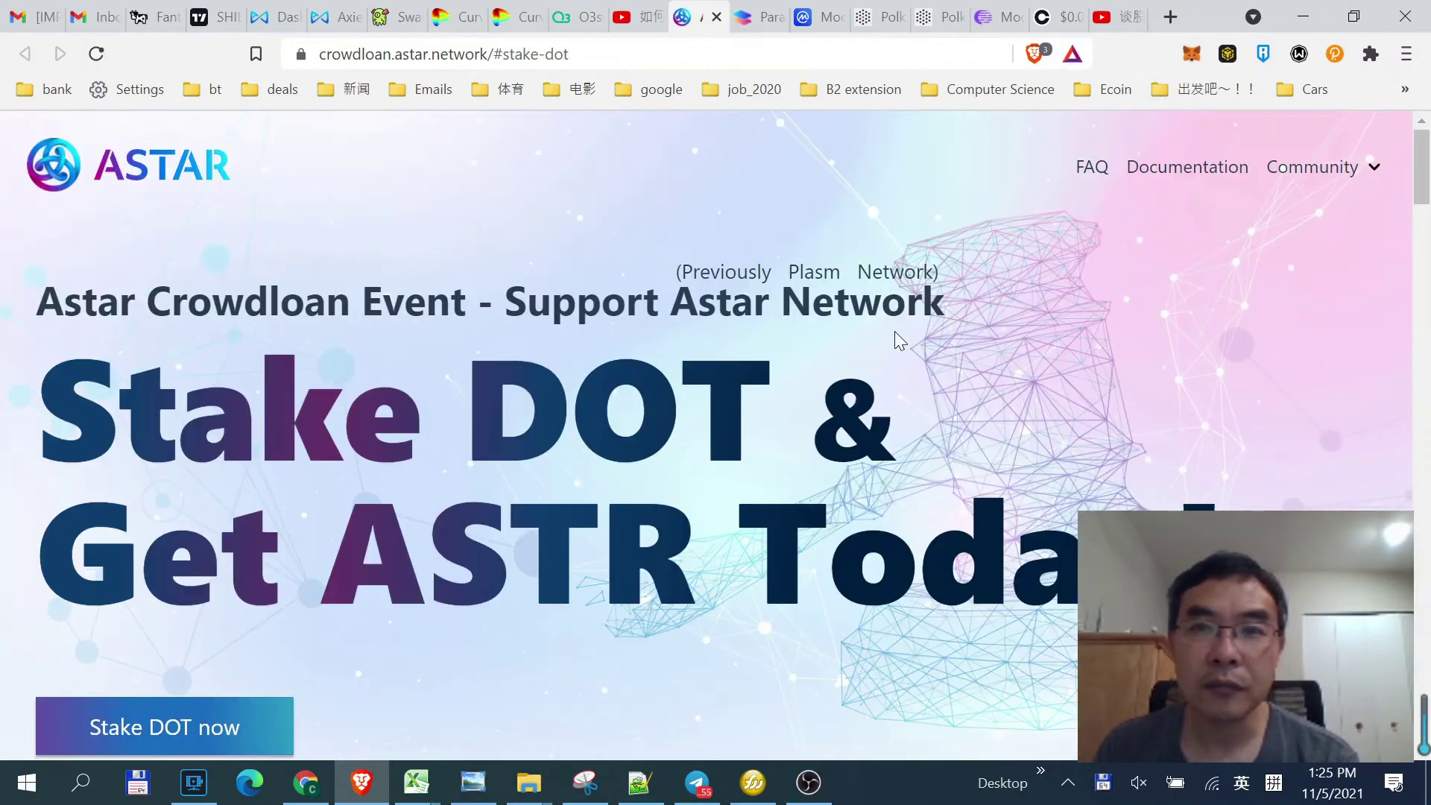
scroll(894, 331, "down", 9)
scroll(852, 311, "up", 3)
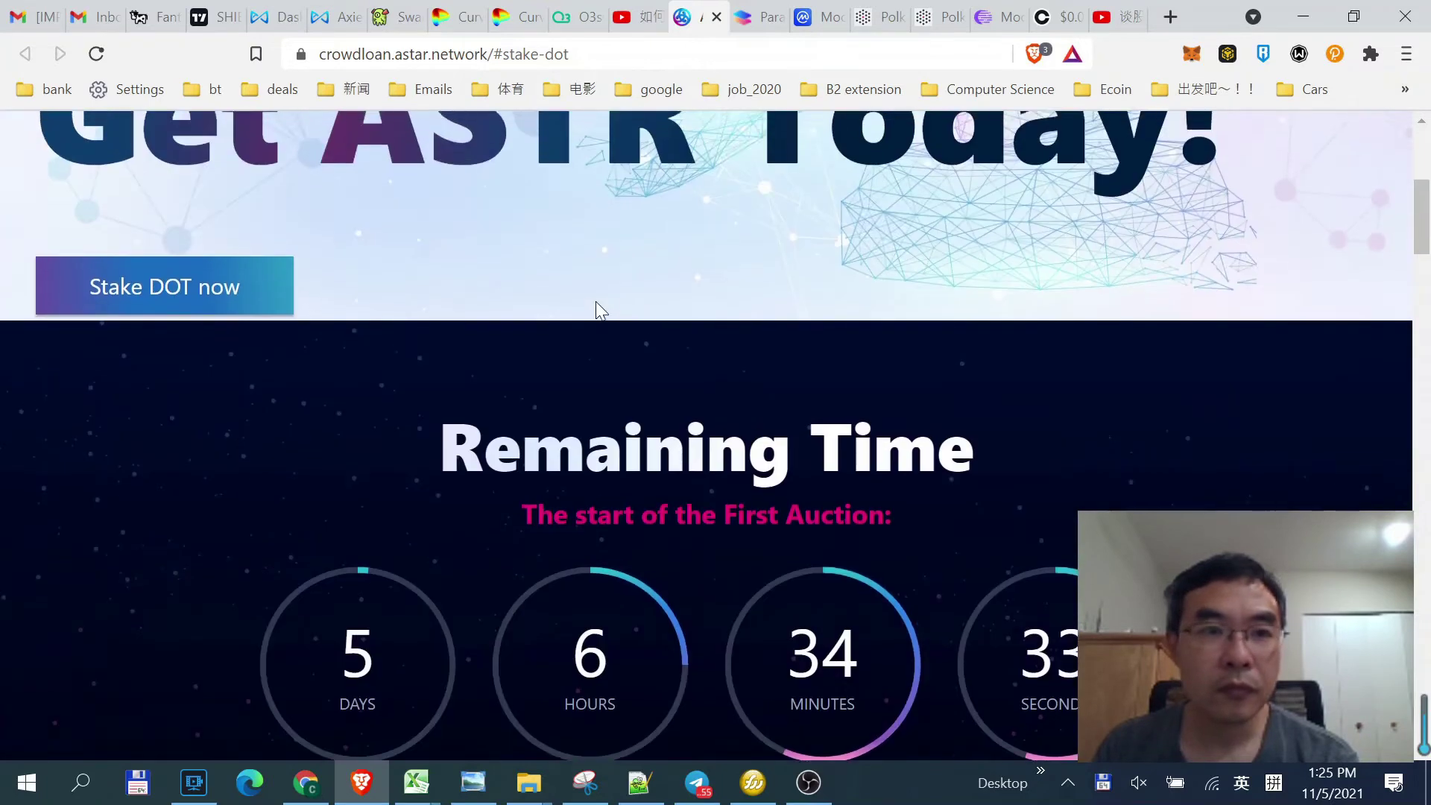
scroll(596, 301, "up", 3)
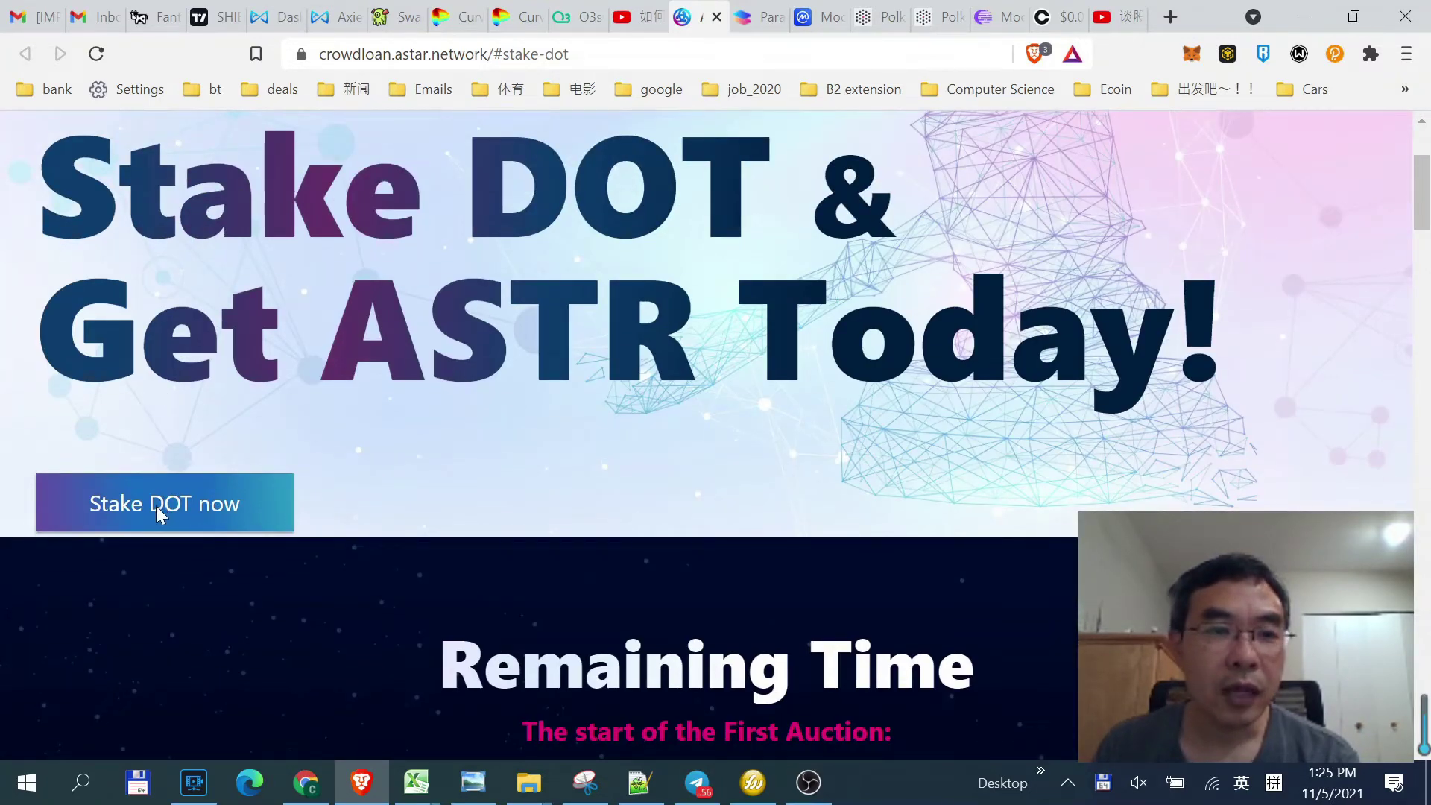
left_click(759, 17)
left_click(683, 16)
left_click(272, 499)
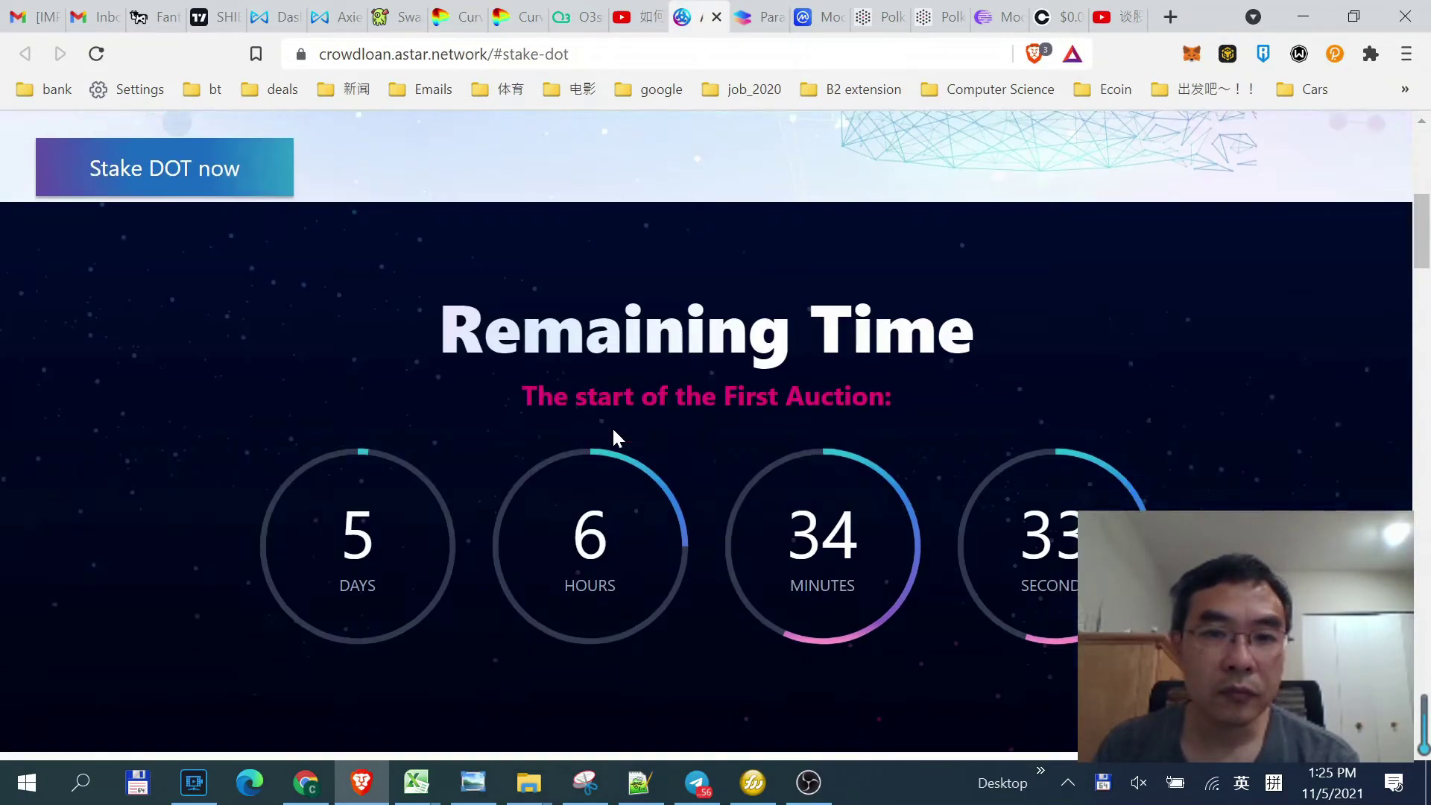
scroll(731, 373, "down", 1)
scroll(731, 372, "up", 14)
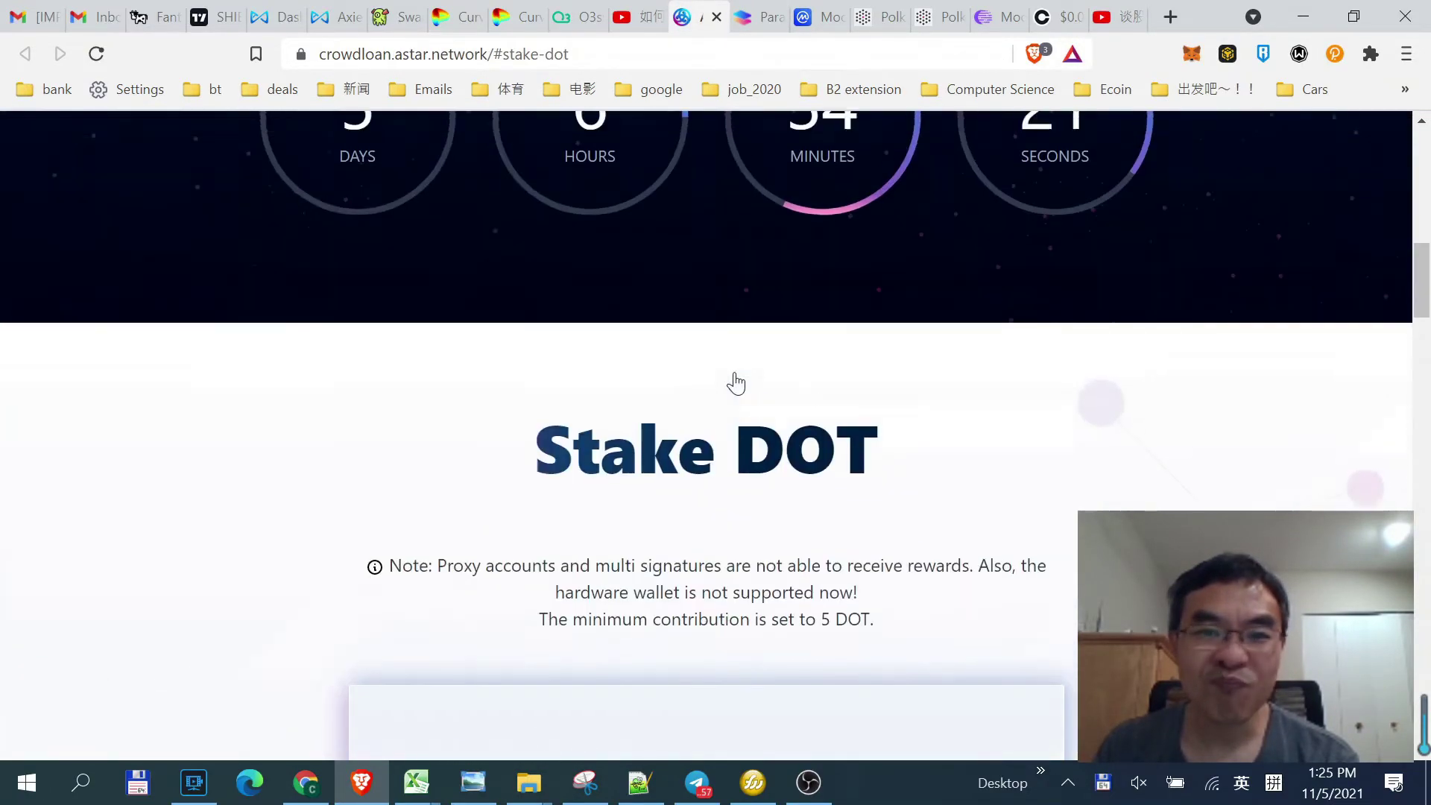
Choose the Crowdloan01 account as the Polkadot address in the reloaded Stake DOT form.
scroll(731, 369, "down", 6)
scroll(813, 382, "down", 4)
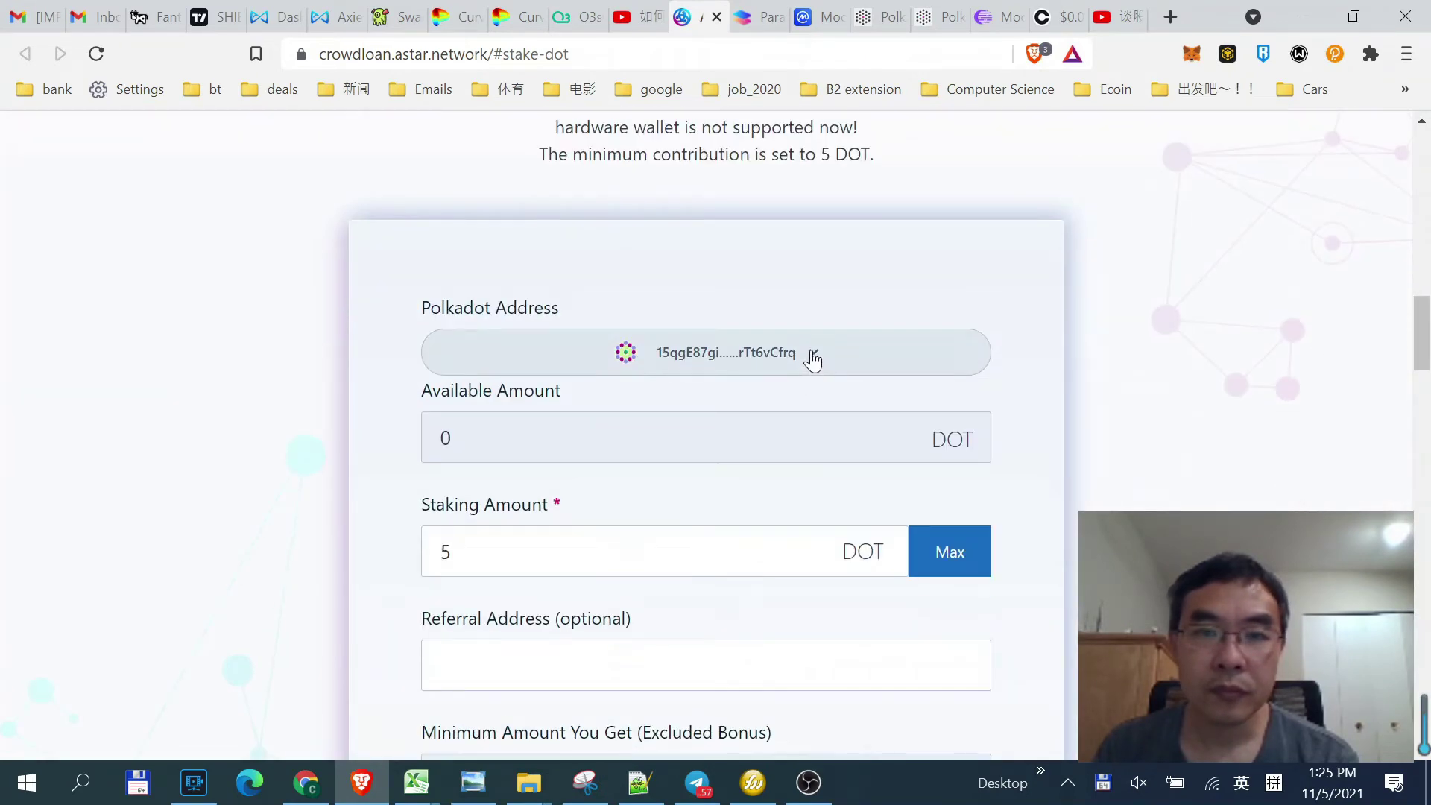
left_click(812, 358)
left_click(915, 514)
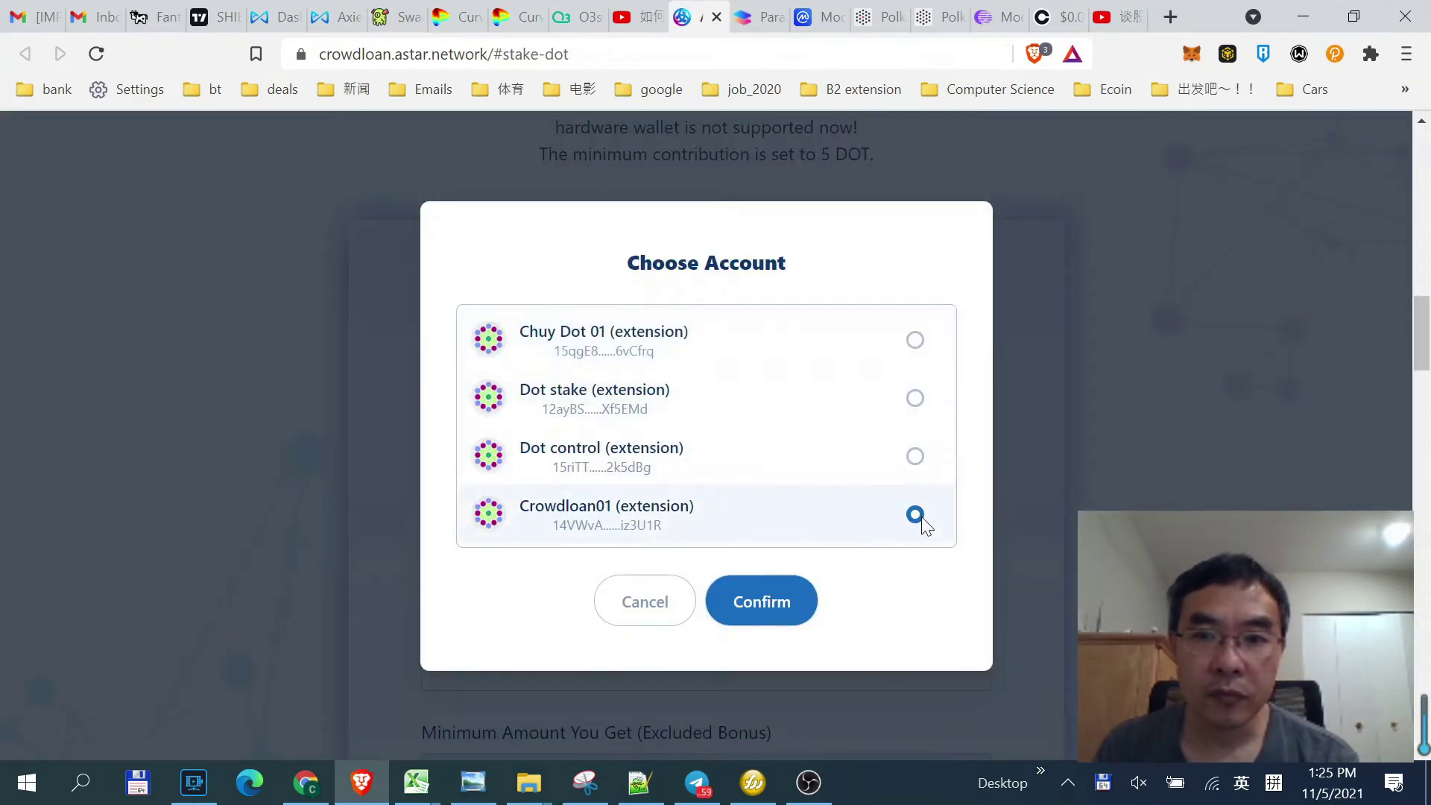
left_click(789, 600)
Try setting the staking amount to the account's maximum, 4 DOT.
scroll(1058, 428, "down", 1)
scroll(1053, 419, "down", 2)
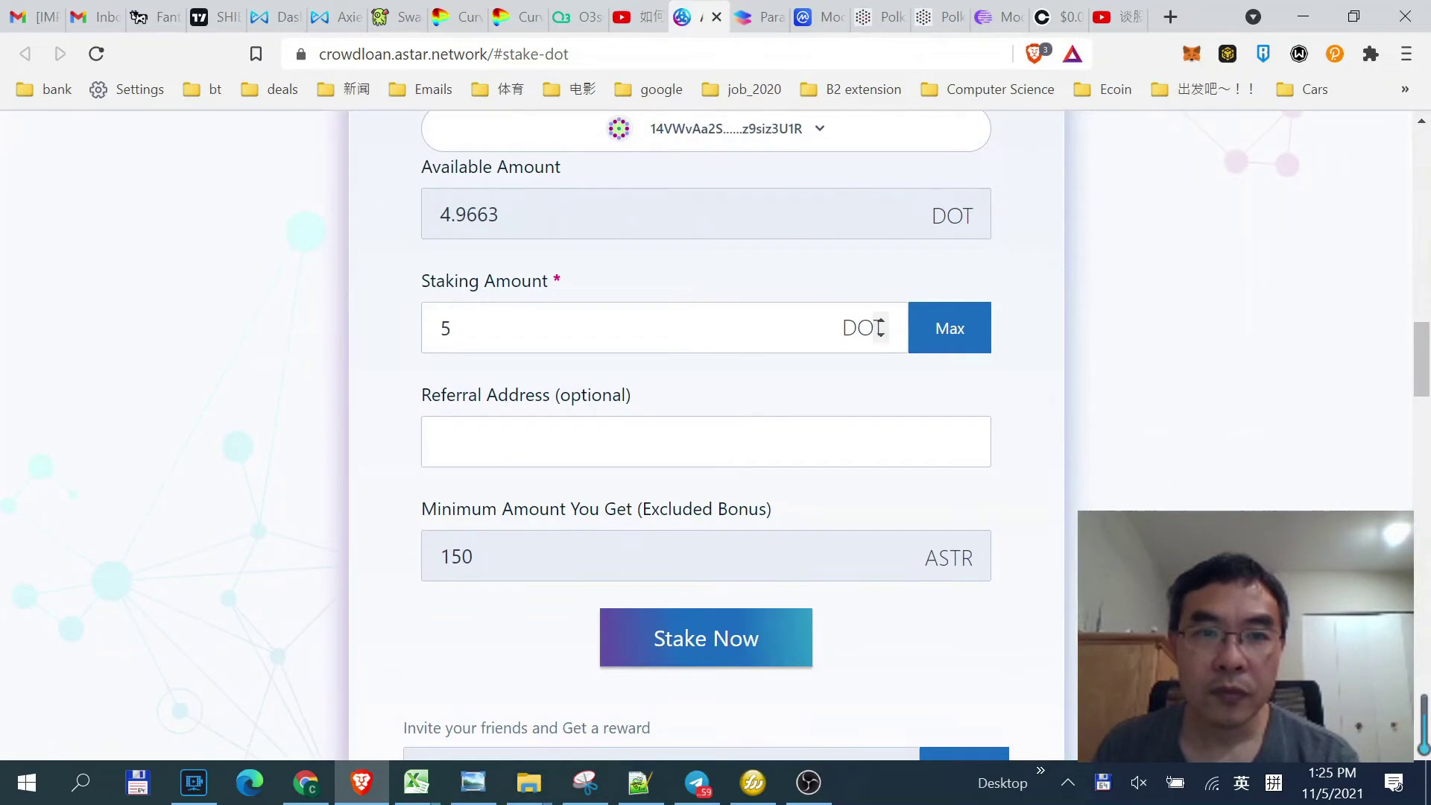
left_click(945, 336)
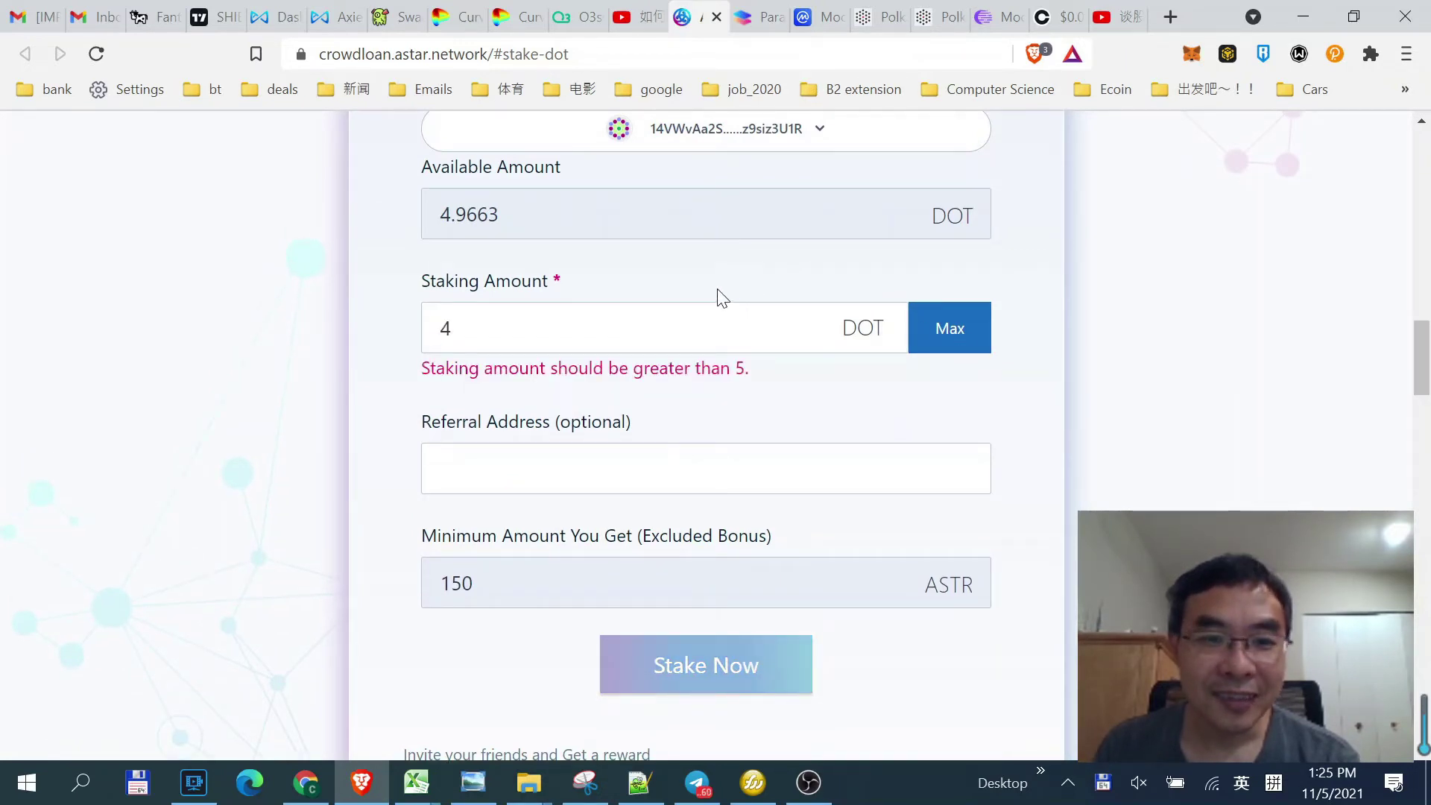
scroll(658, 408, "up", 3)
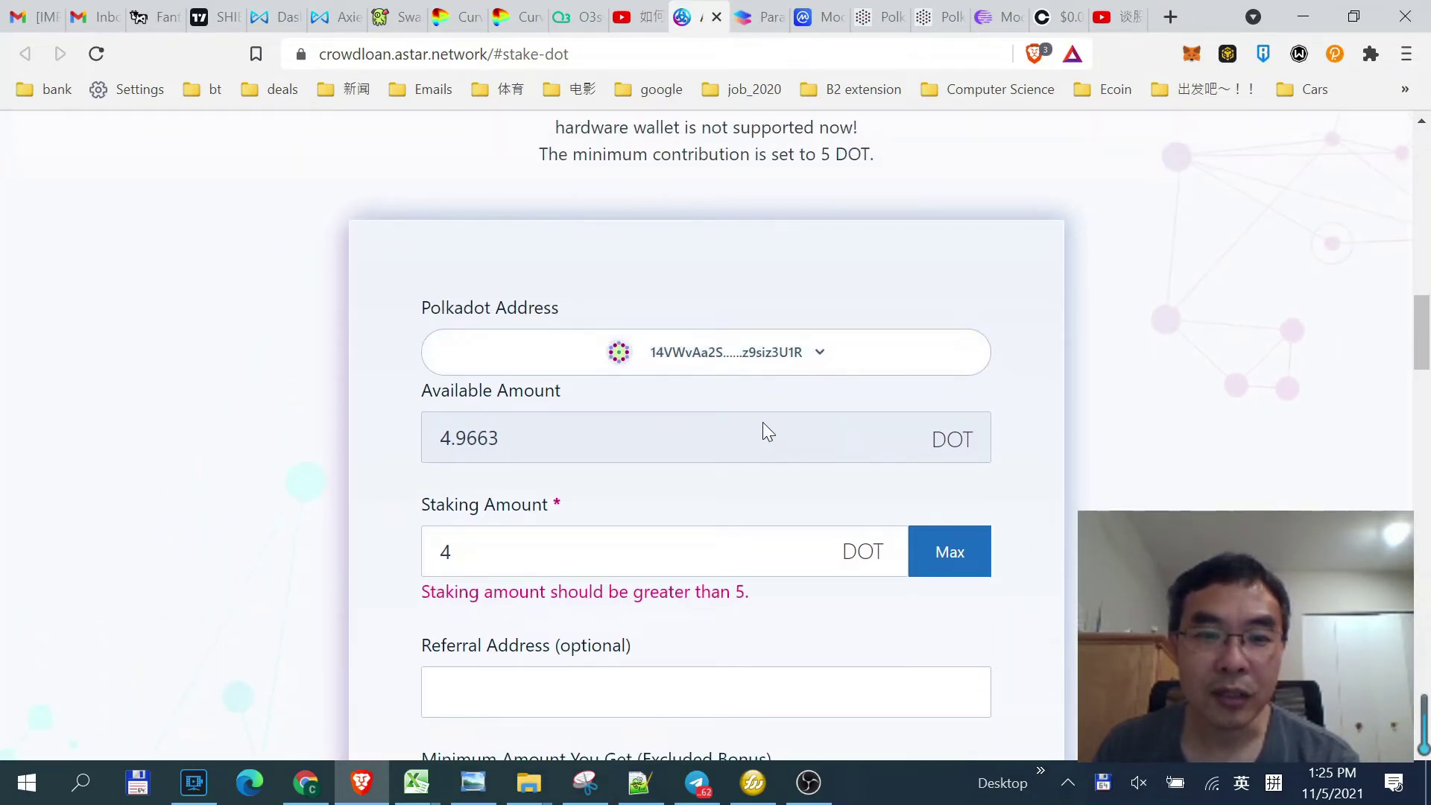
key("Tab")
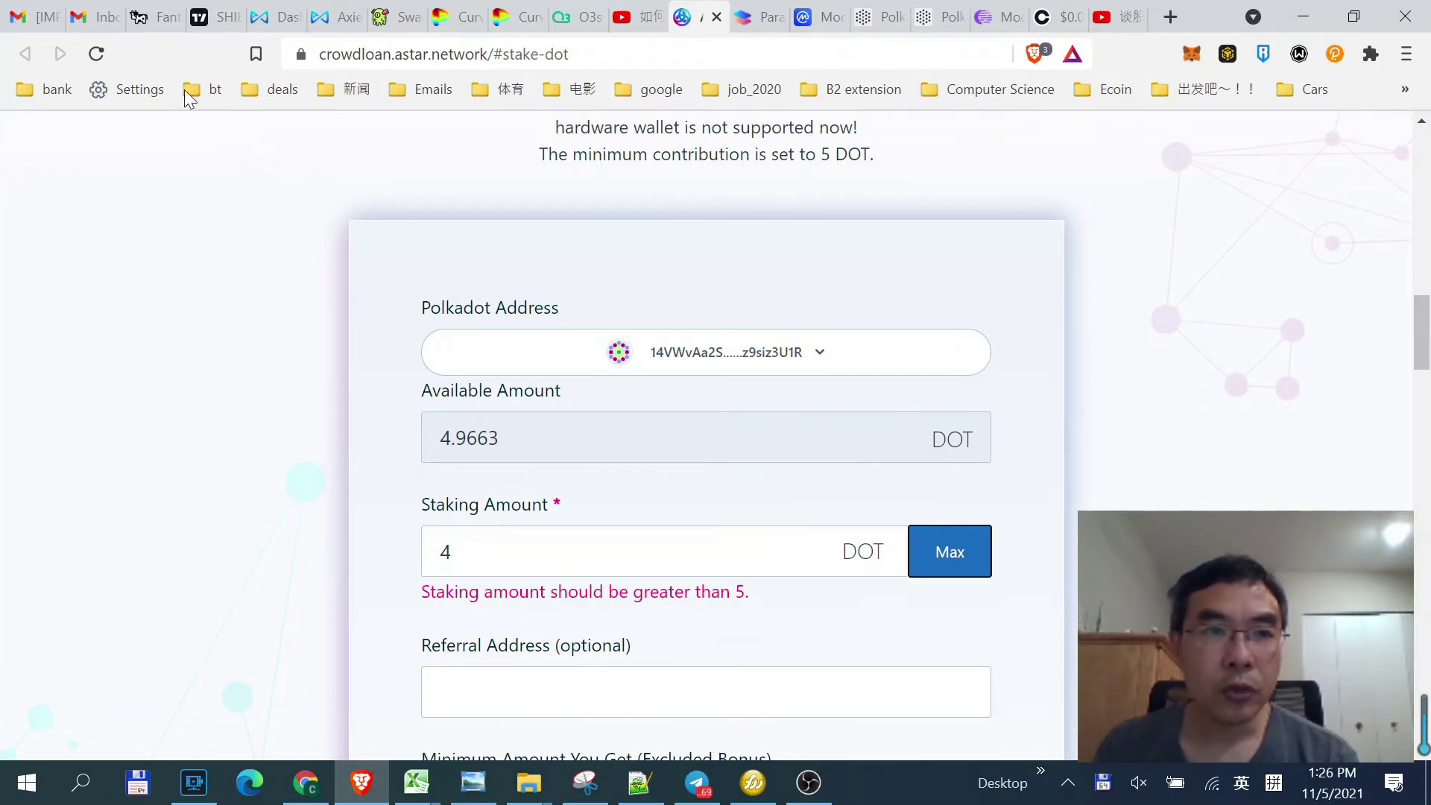
Reload the crowdloan page and choose Crowdloan01 as the Polkadot address for the 5 DOT stake.
left_click(95, 53)
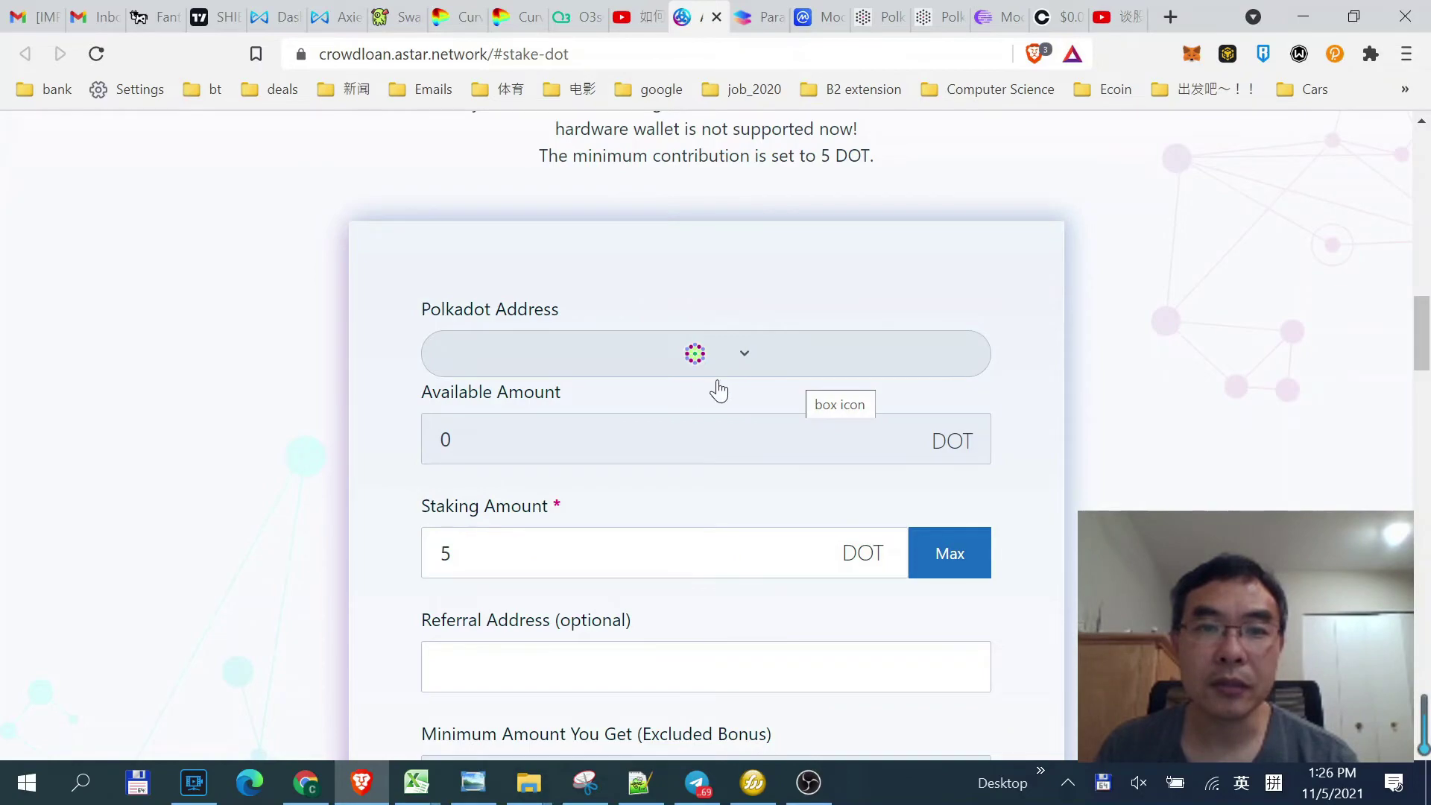
scroll(909, 333, "up", 15)
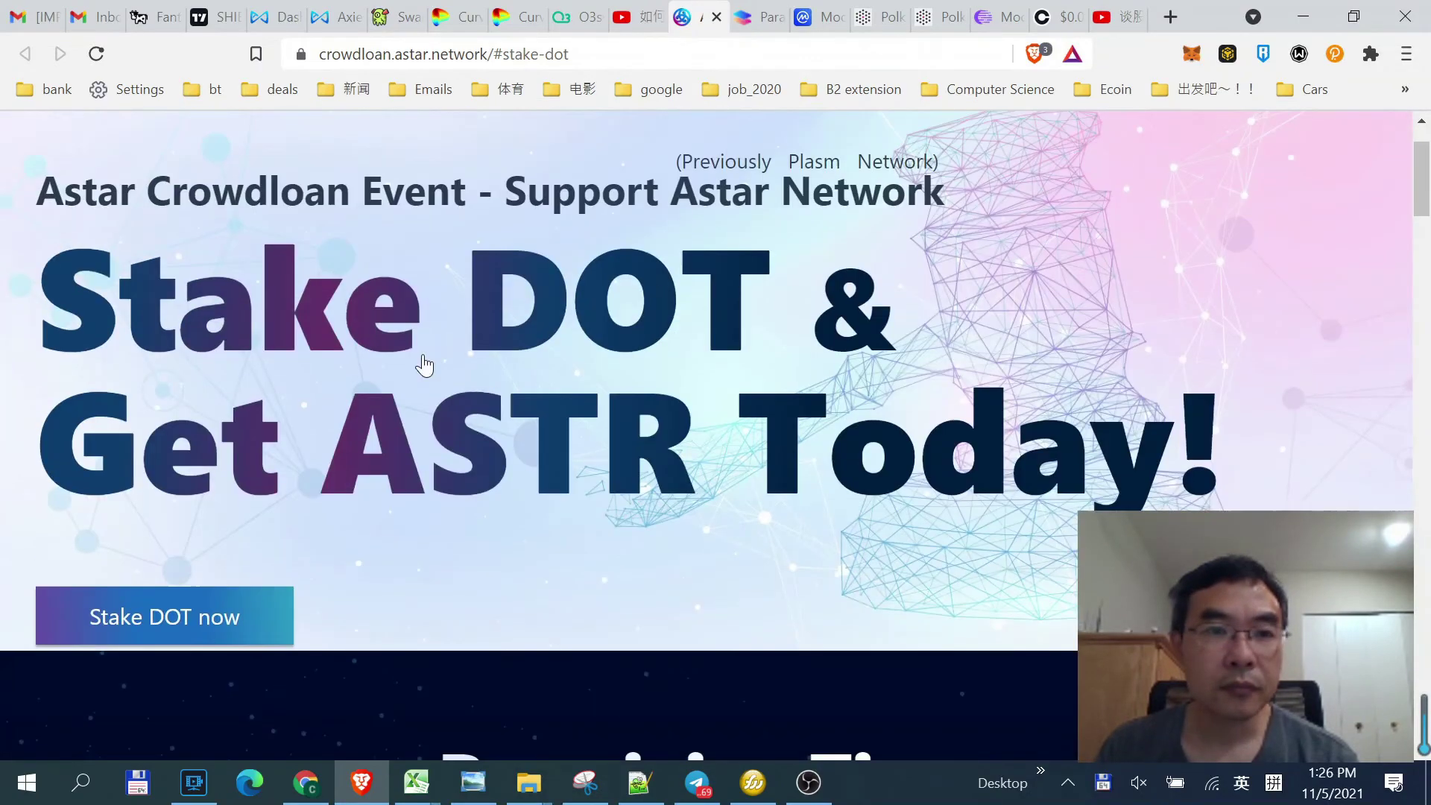
scroll(808, 485, "down", 12)
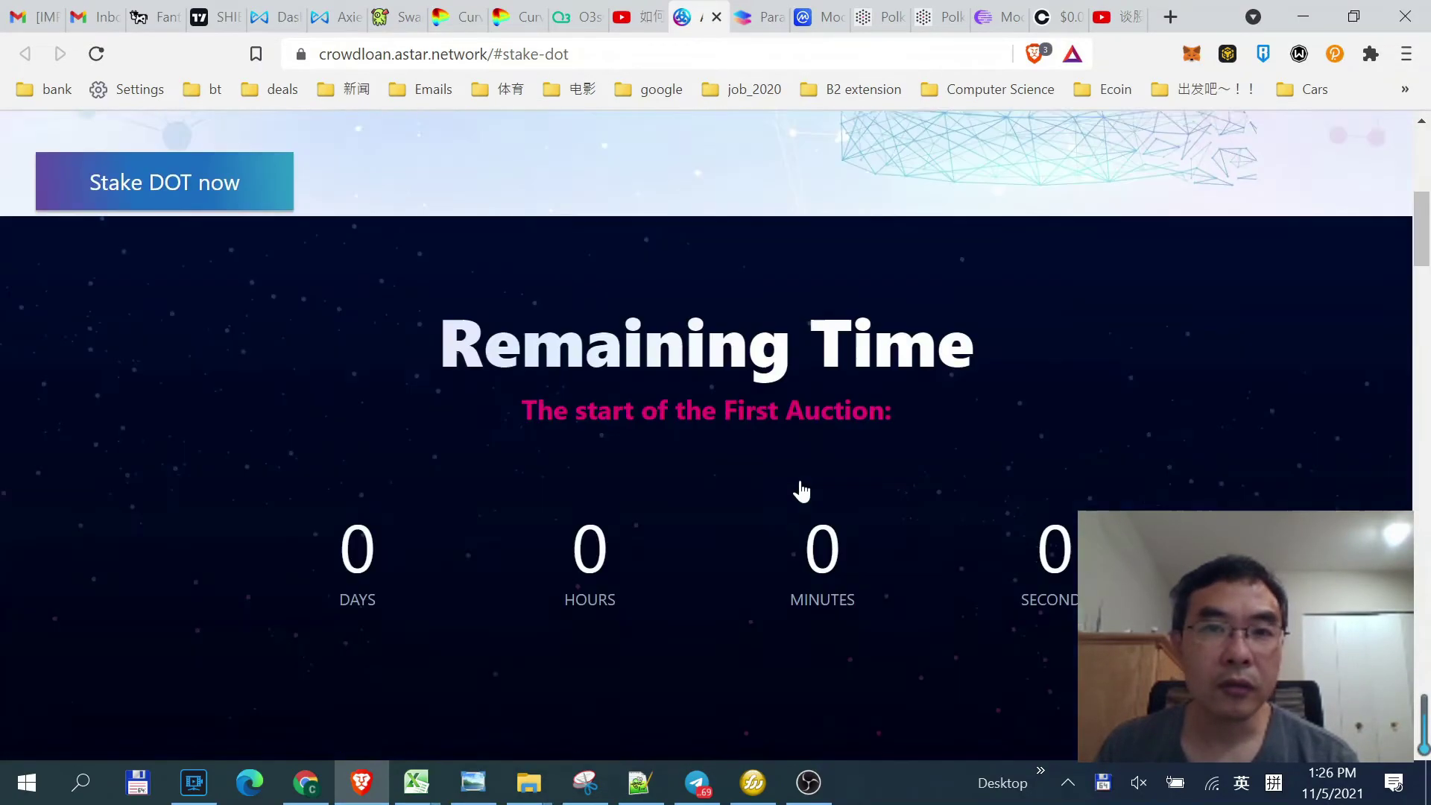
scroll(835, 484, "down", 7)
scroll(875, 472, "up", 10)
scroll(892, 472, "down", 3)
scroll(853, 495, "down", 5)
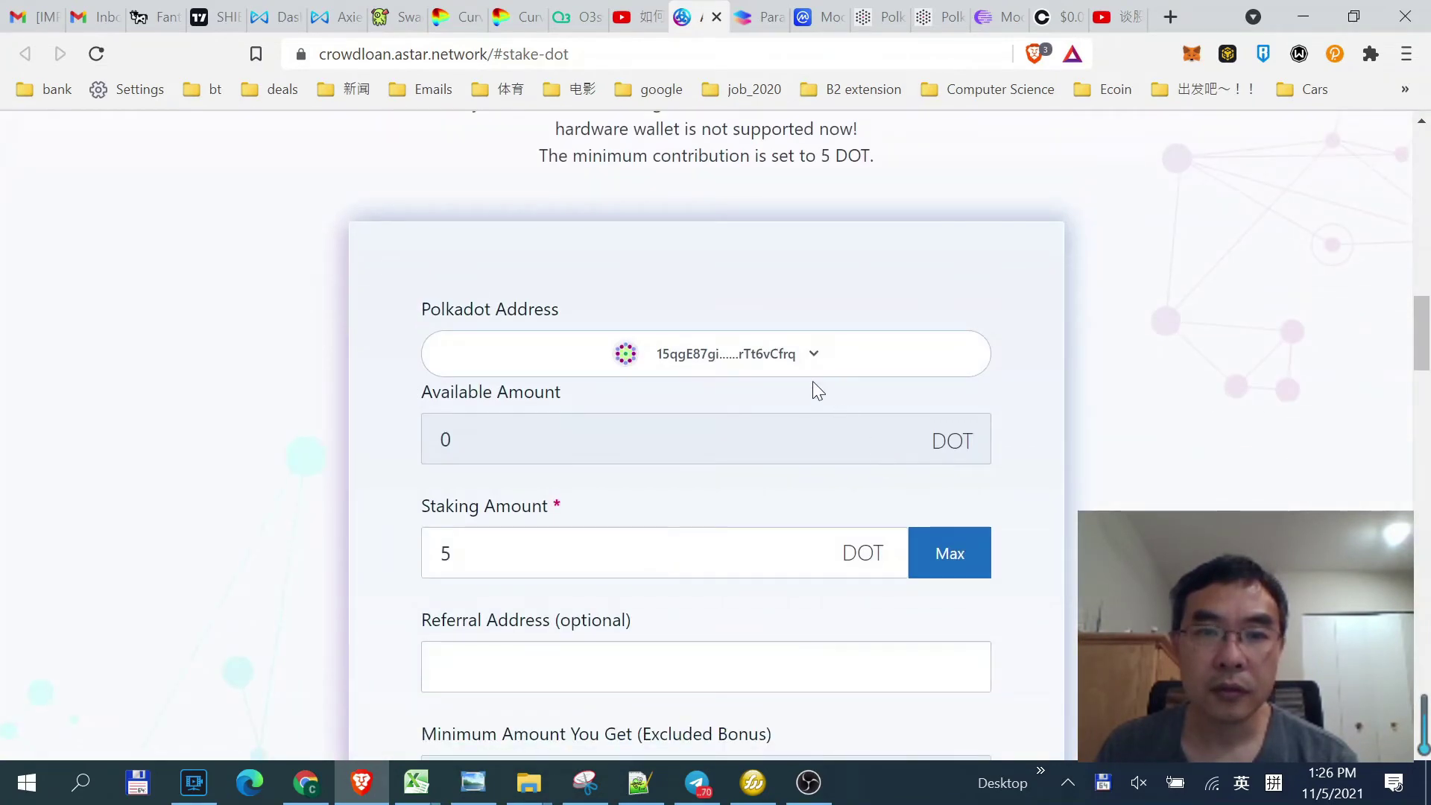
left_click(811, 357)
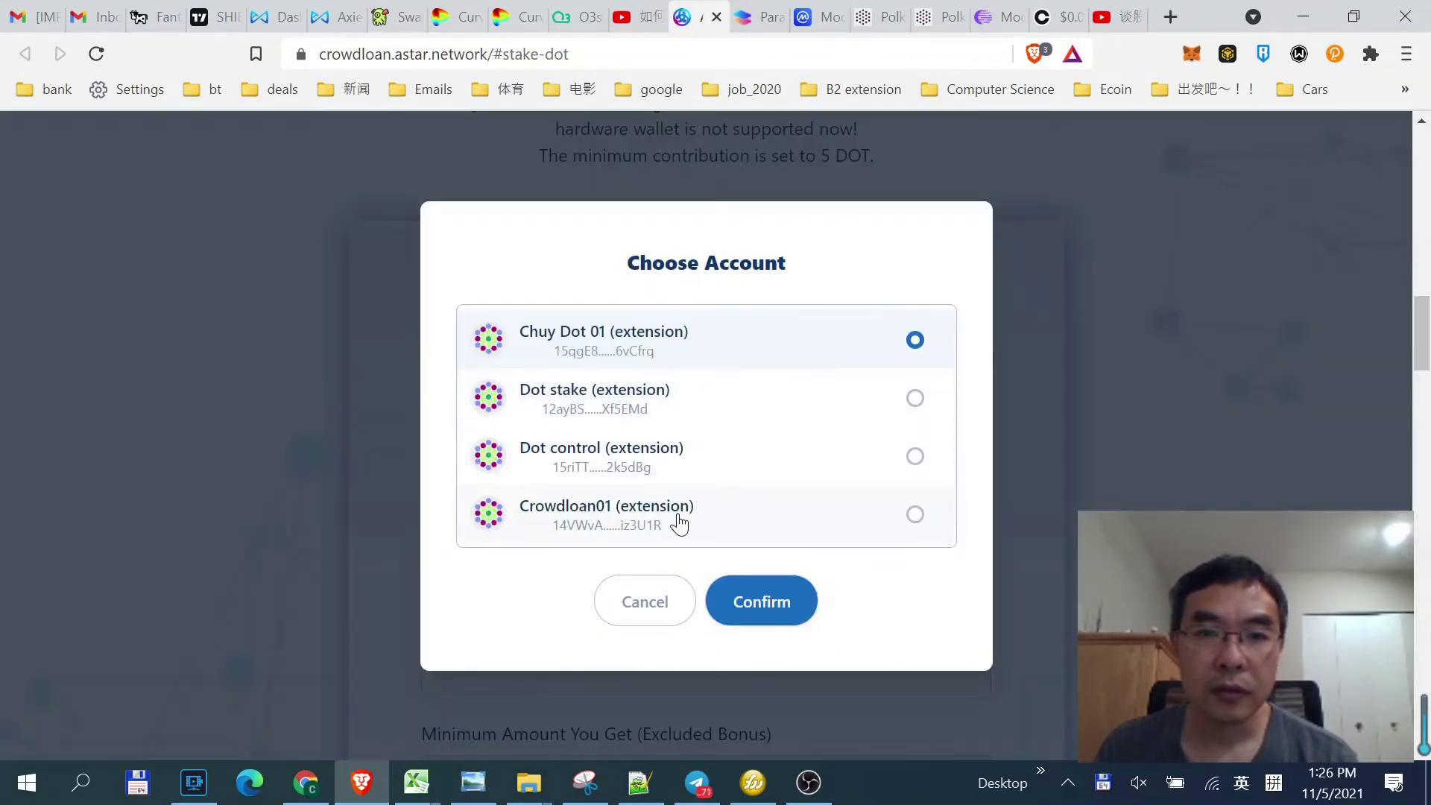
left_click(916, 514)
left_click(758, 600)
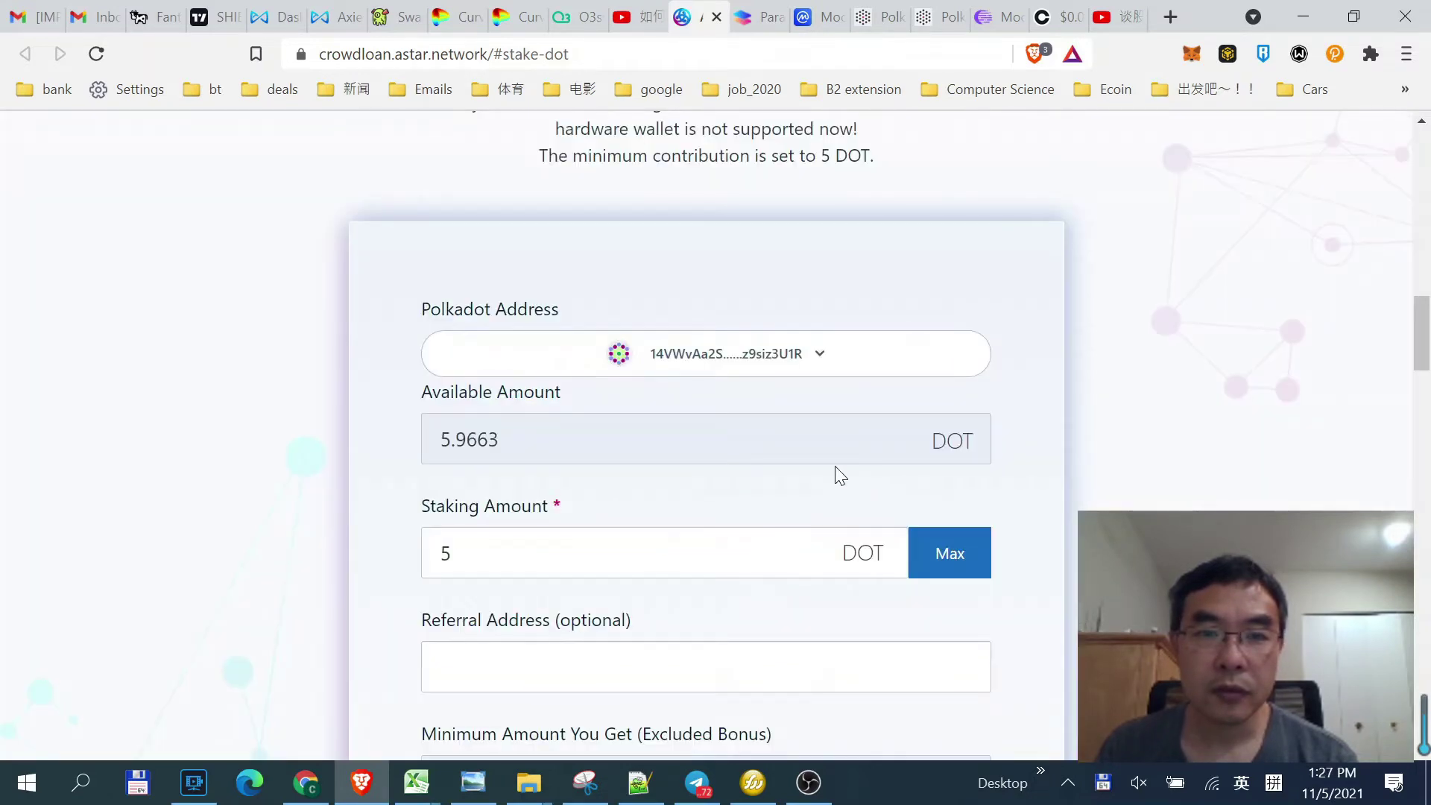
Copy the Dot stake account's address from the Polkadot wallet extension and paste it as the referral address.
scroll(854, 475, "down", 1)
left_click(880, 441)
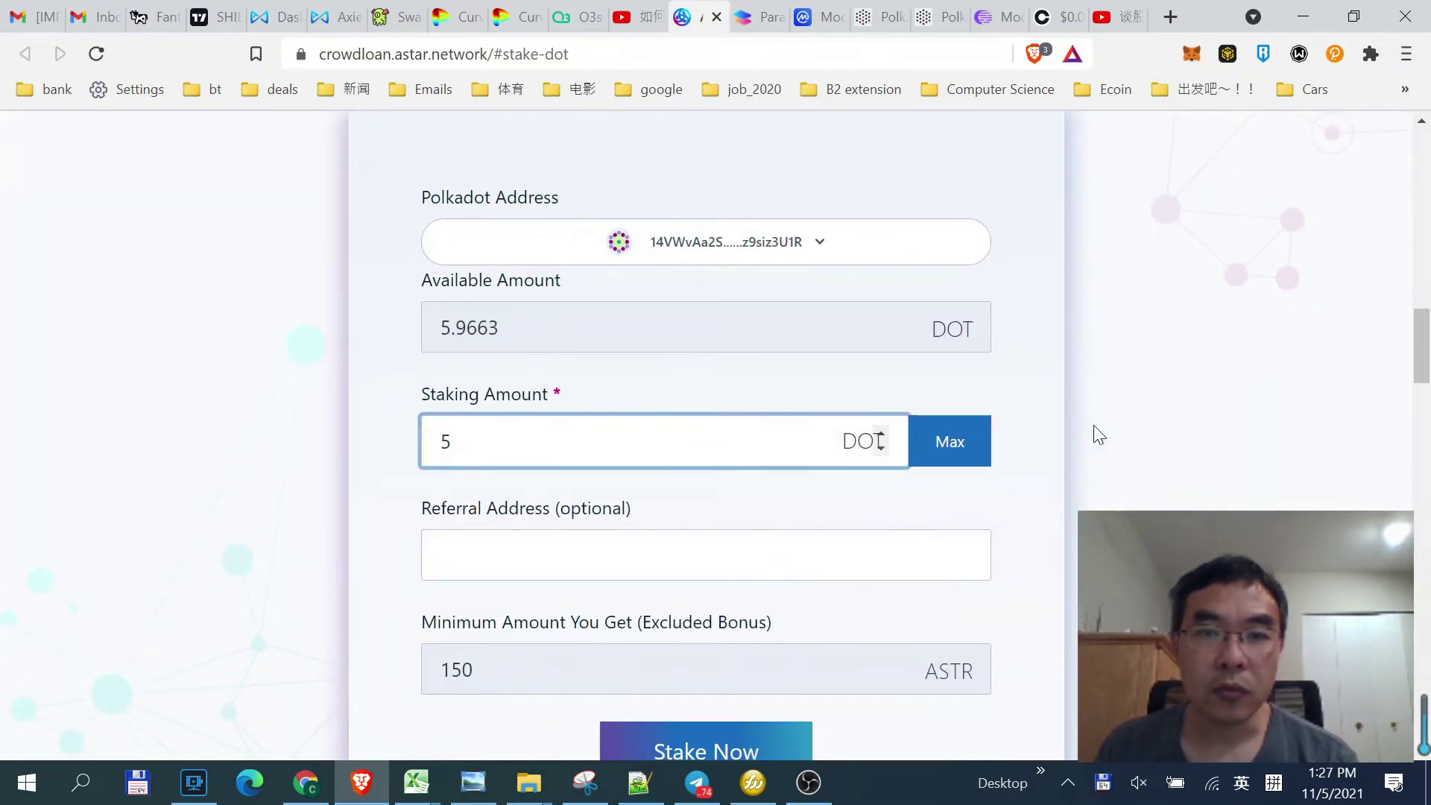
scroll(1093, 424, "down", 3)
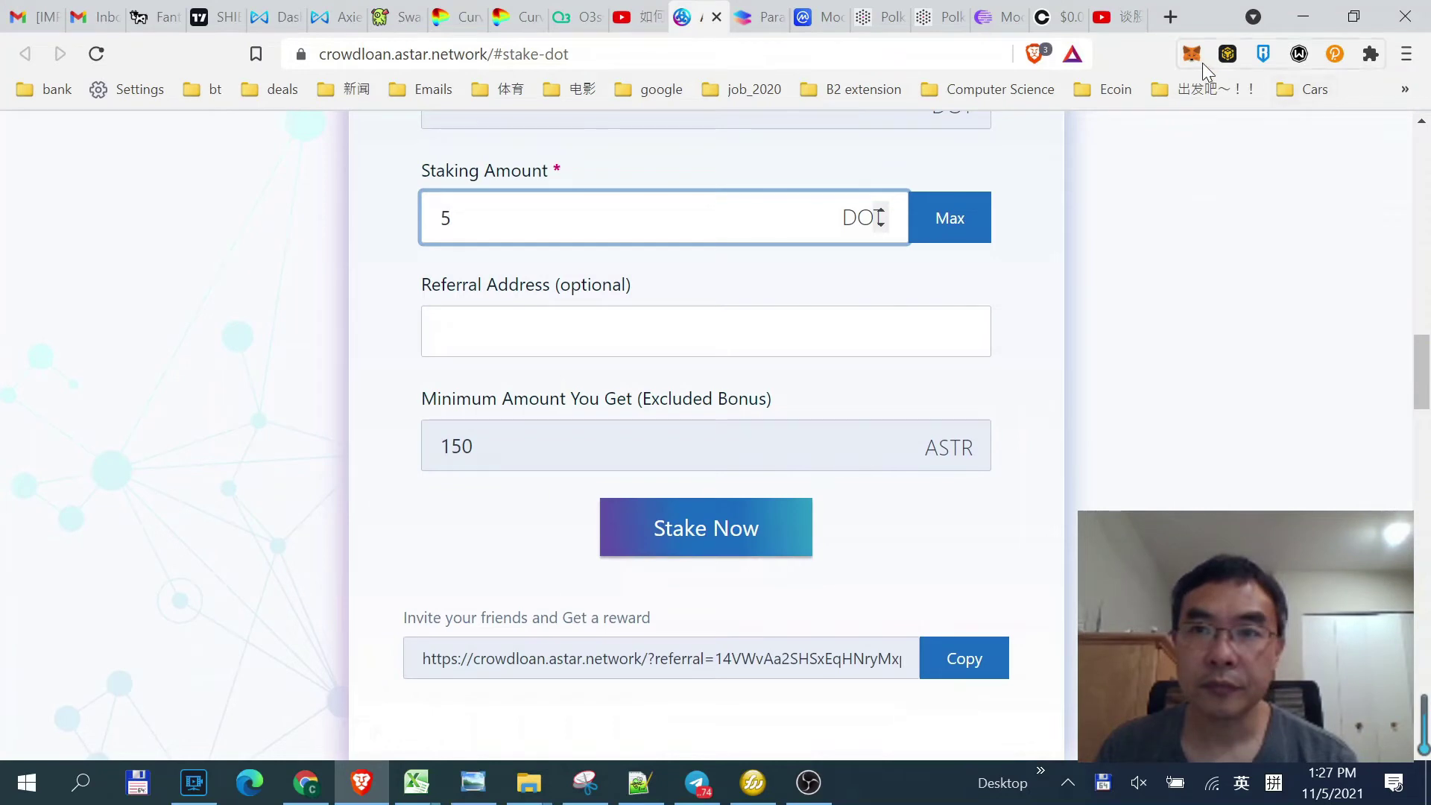
left_click(1335, 54)
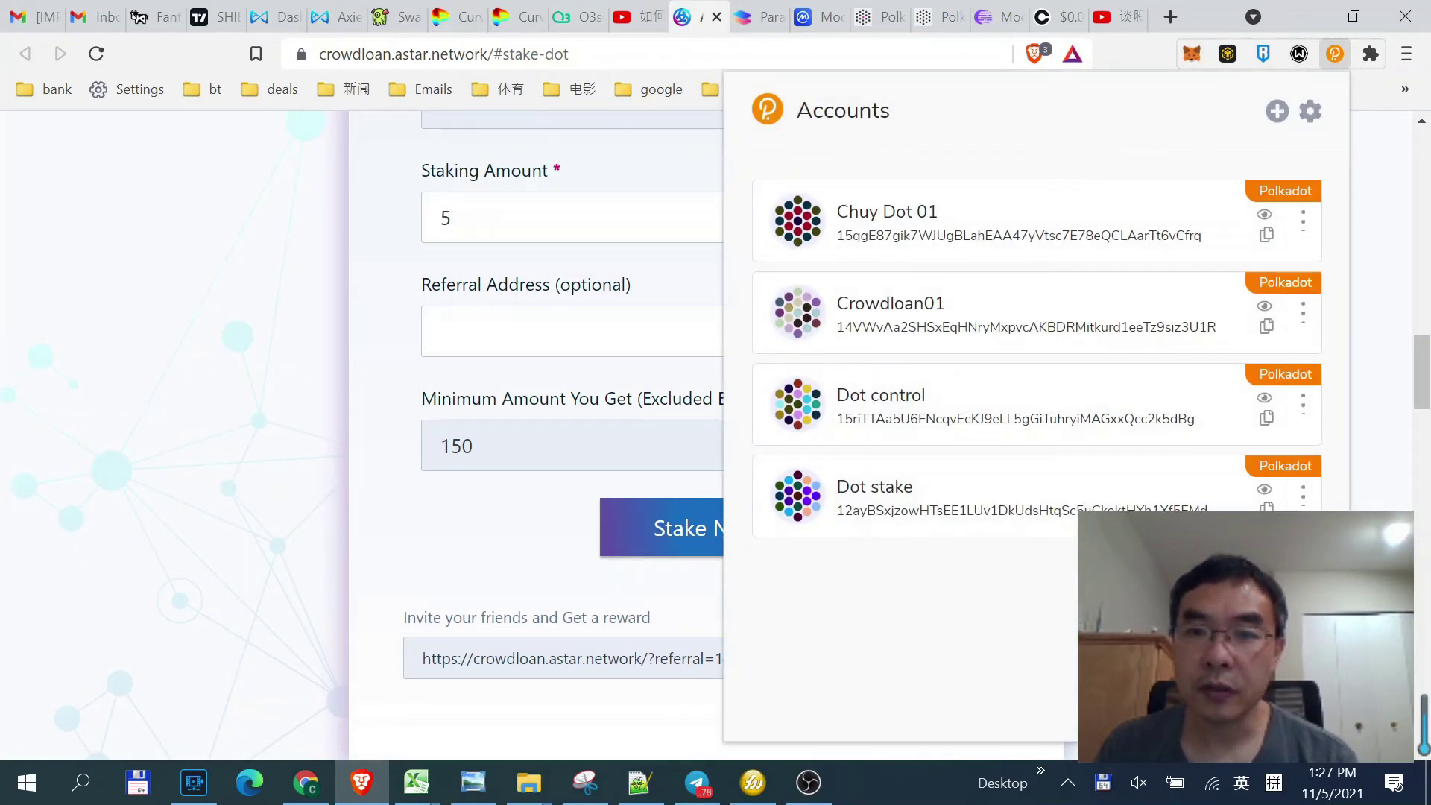
left_click(1266, 505)
left_click(447, 332)
key("ctrl+v")
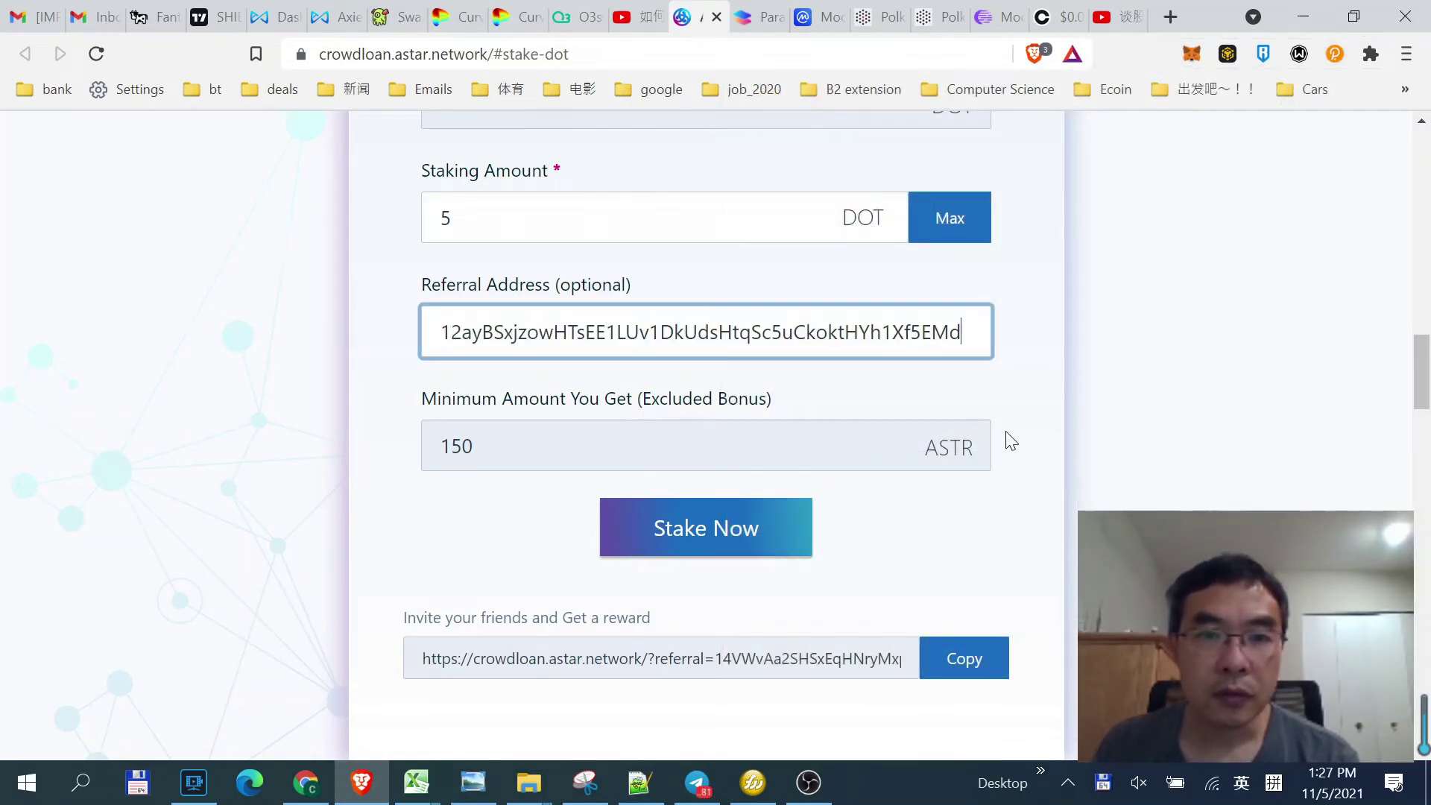
Submit the 5 DOT stake, agree to the disclaimer, and sign the transaction with the passwordless period extended by 15 minutes.
scroll(1023, 435, "down", 1)
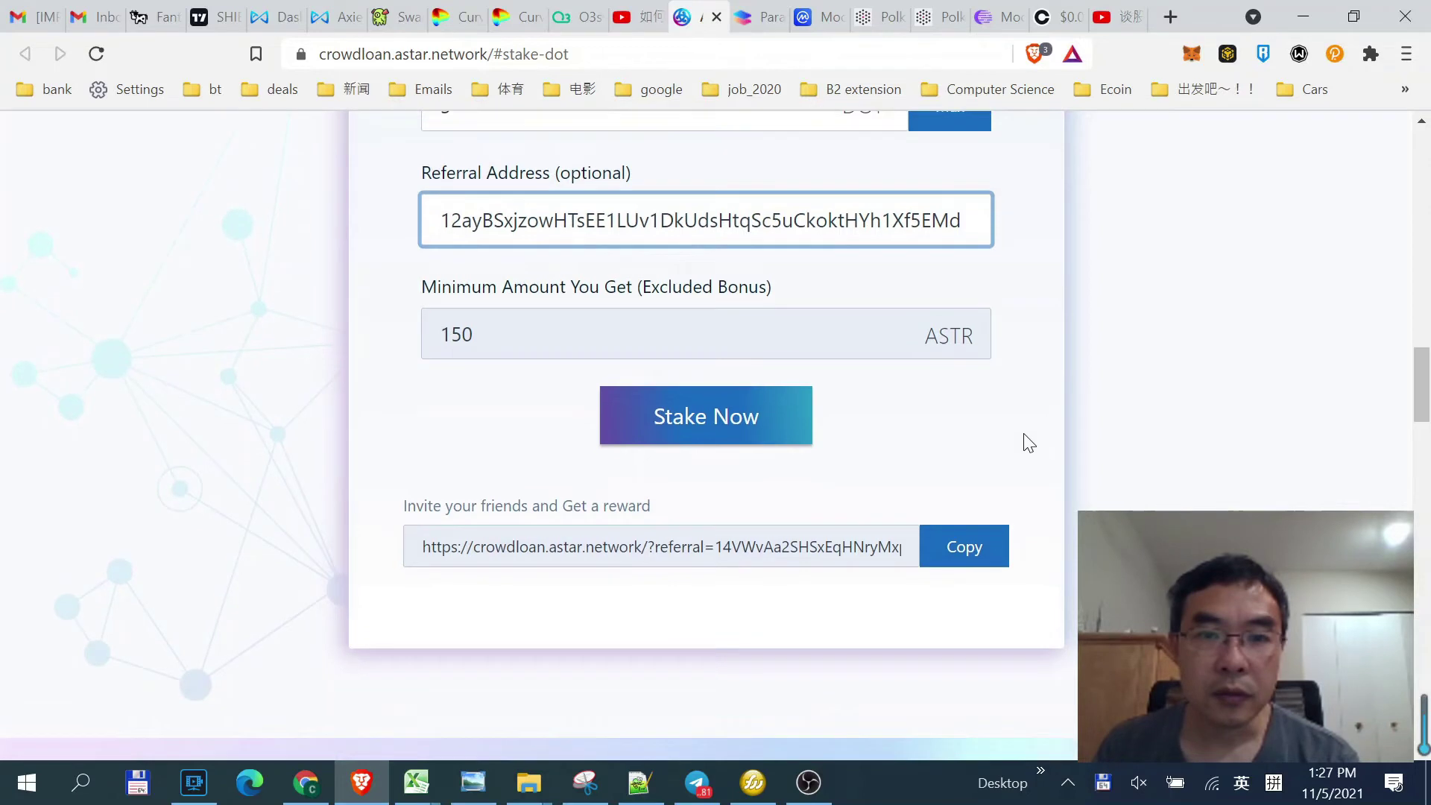
left_click(721, 430)
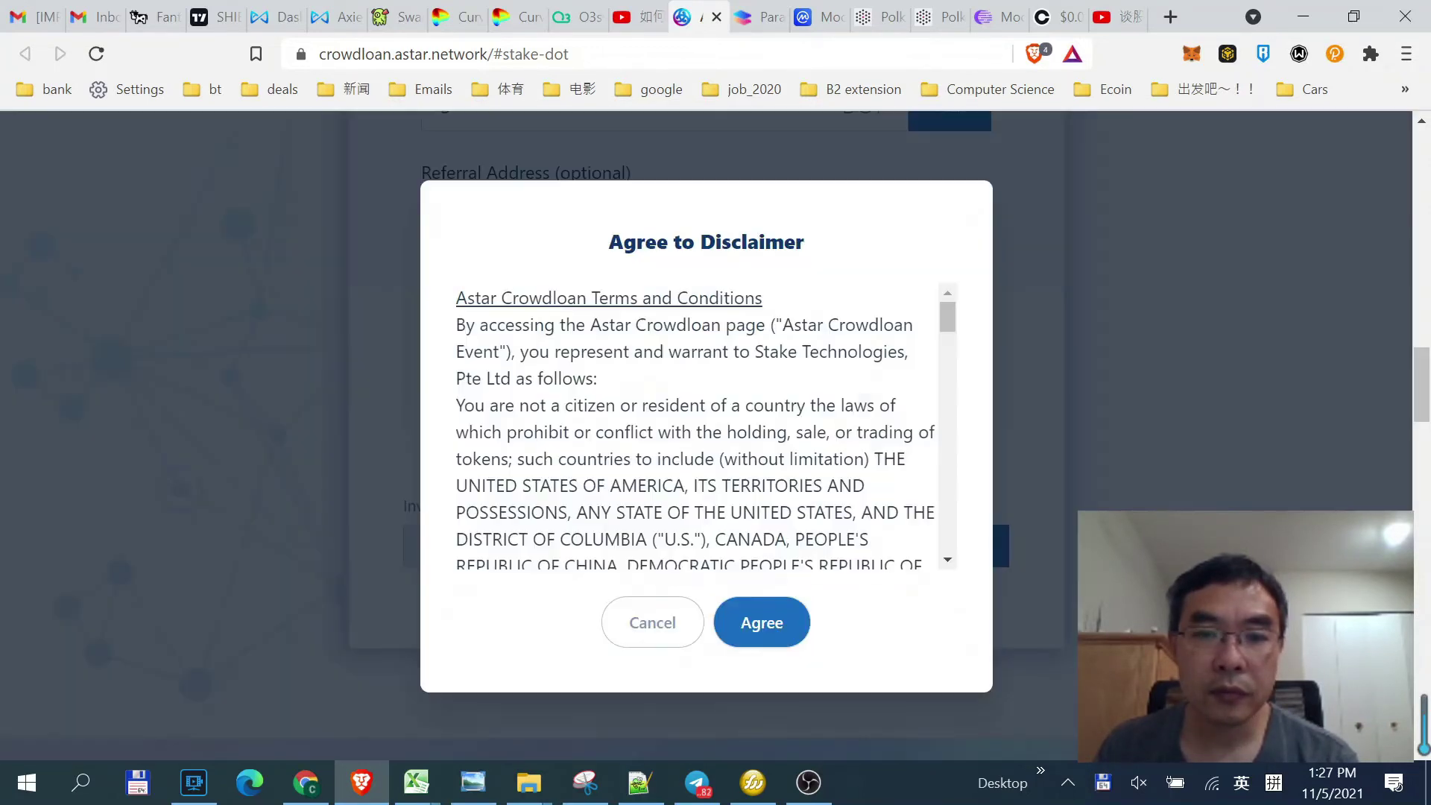
left_click(763, 624)
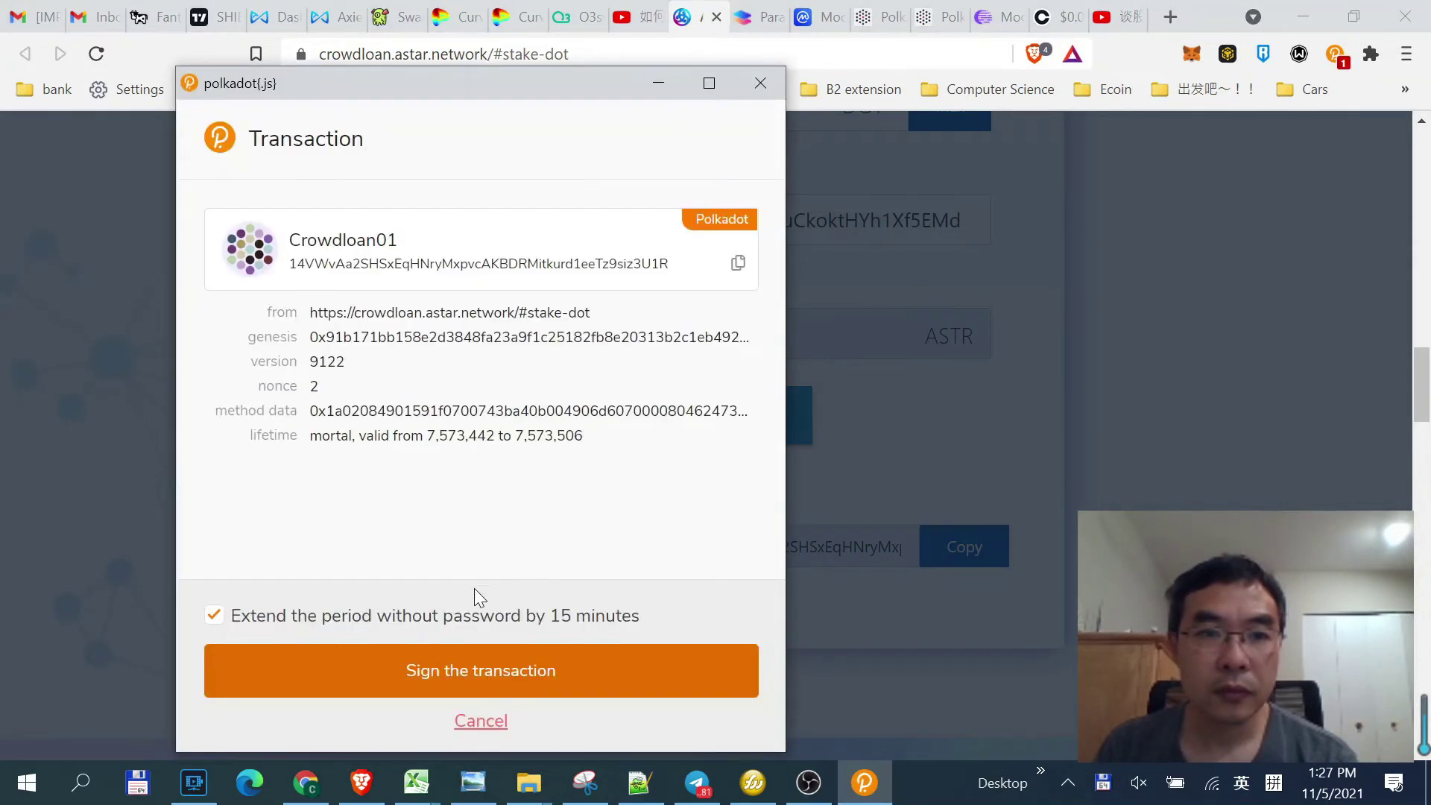
left_click(455, 672)
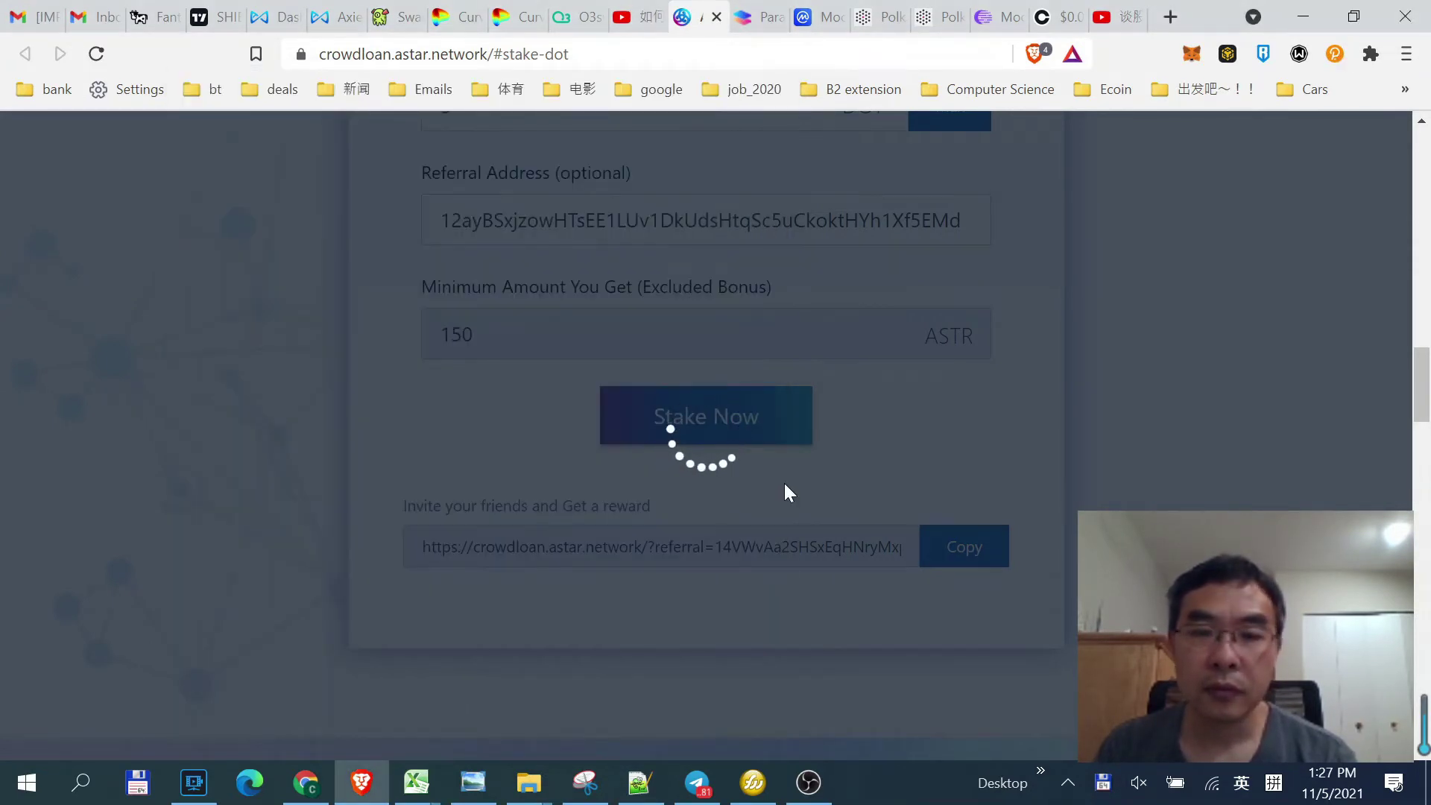